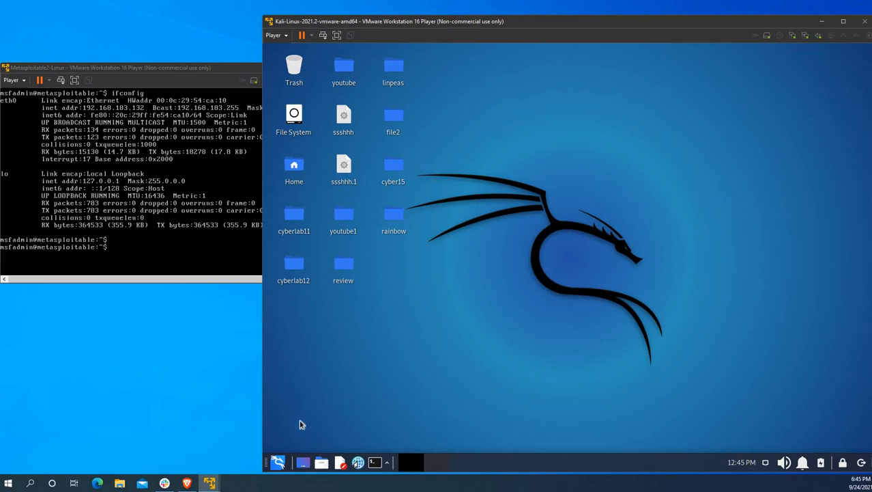
- Find Firefox ESR among the Kali applications with the search term "fire" and launch it
click(277, 462)
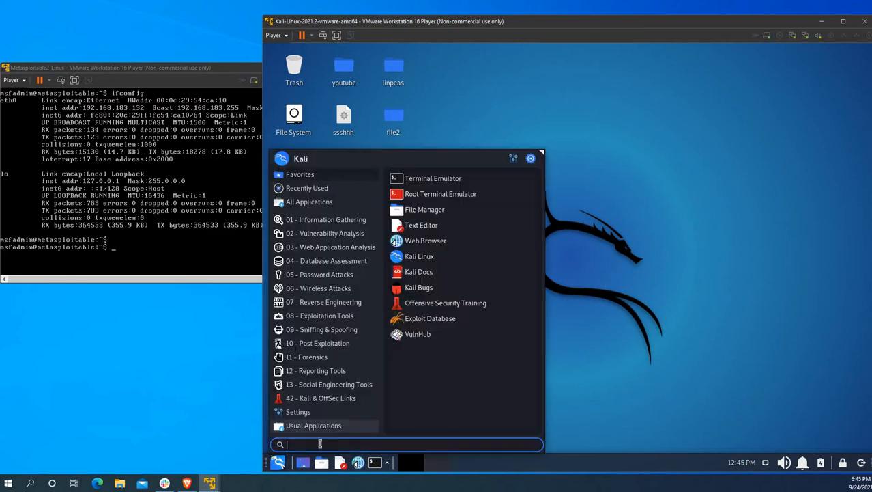
text(fire)
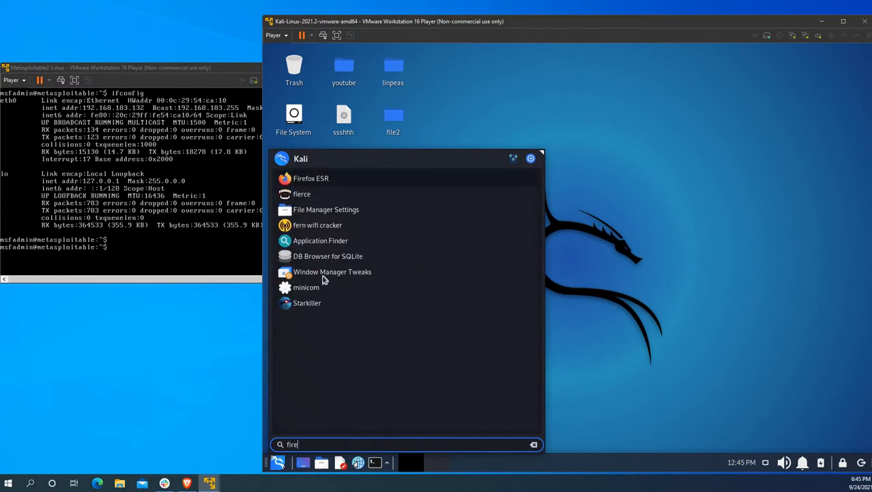
click(309, 179)
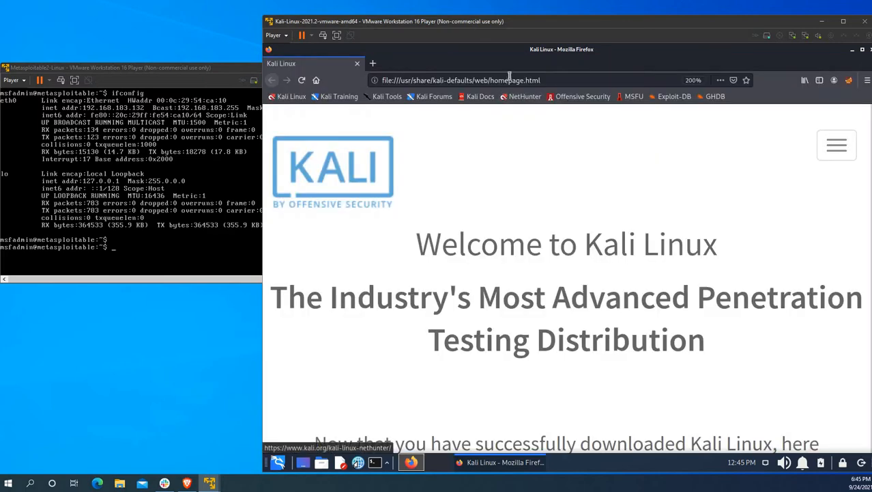
- Search the web for "nessus" with Google
click(509, 77)
text(n)
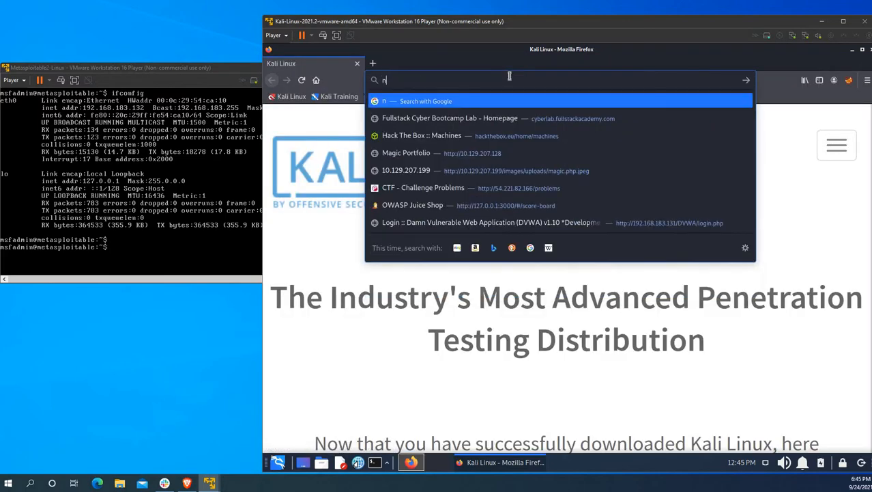
text(ess)
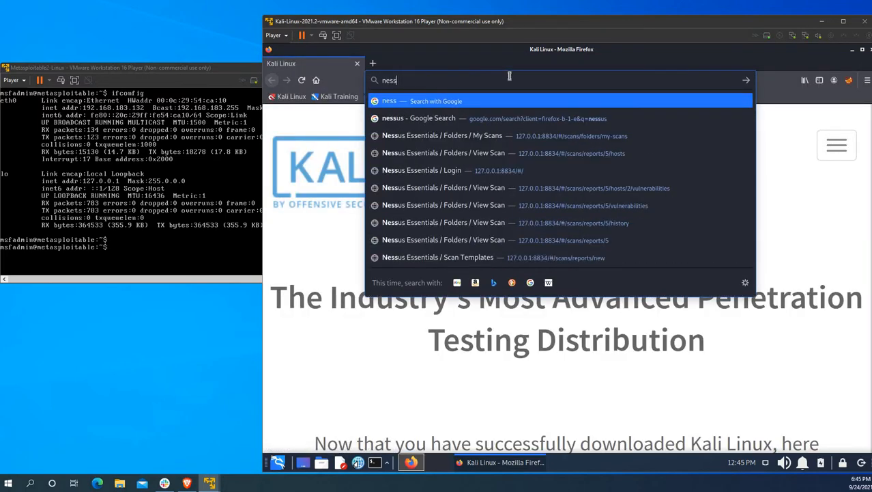
text(us dp)
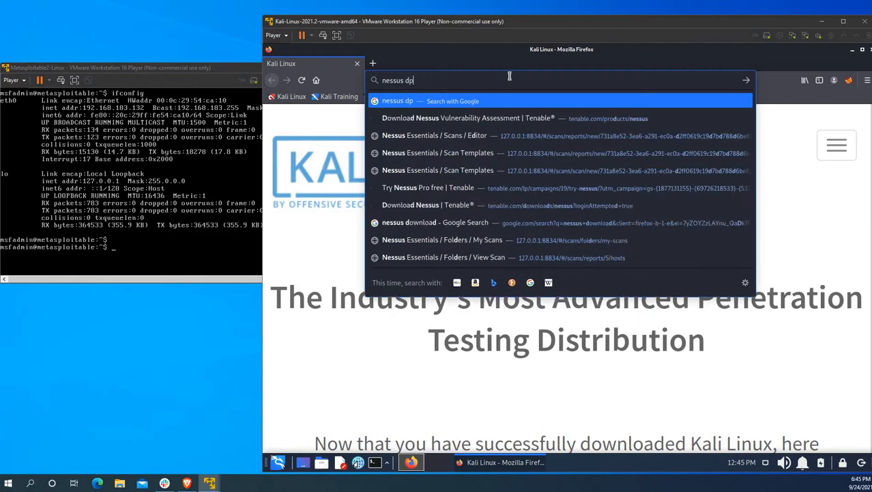
key(BackSpace)
key(BackSpace)
key(BackSpace)
key(Return)
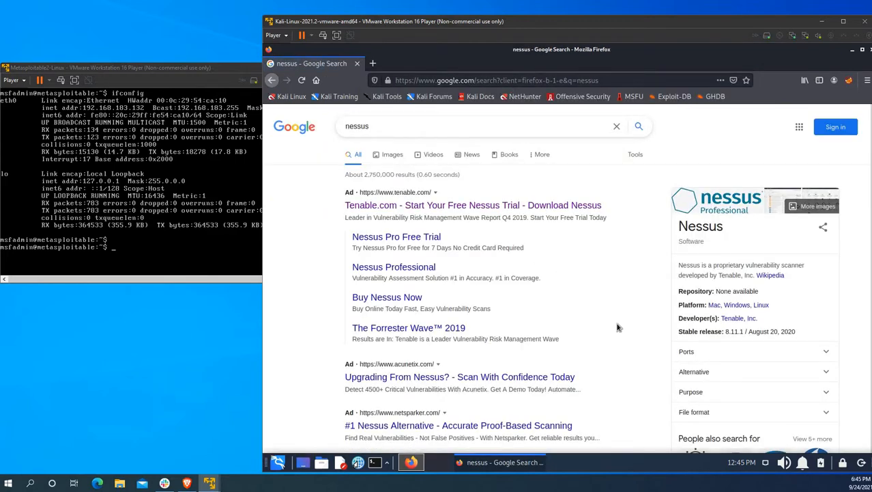
scroll(486, 165, down, 2)
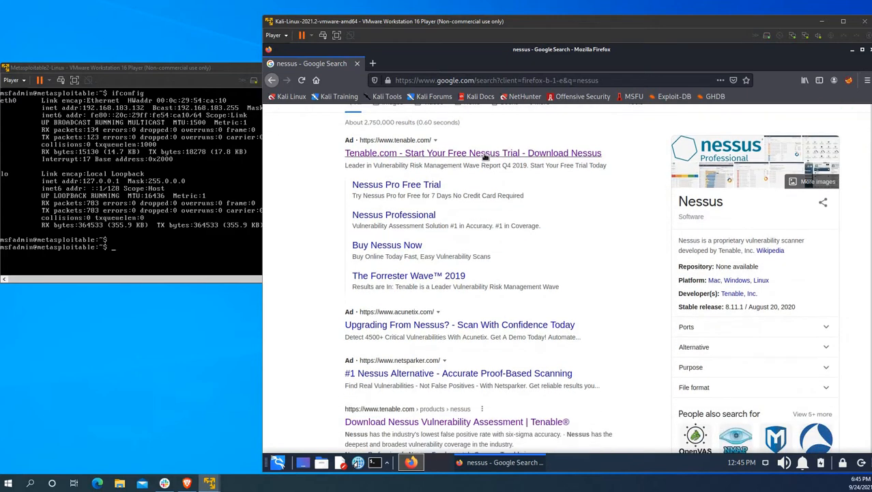
click(483, 155)
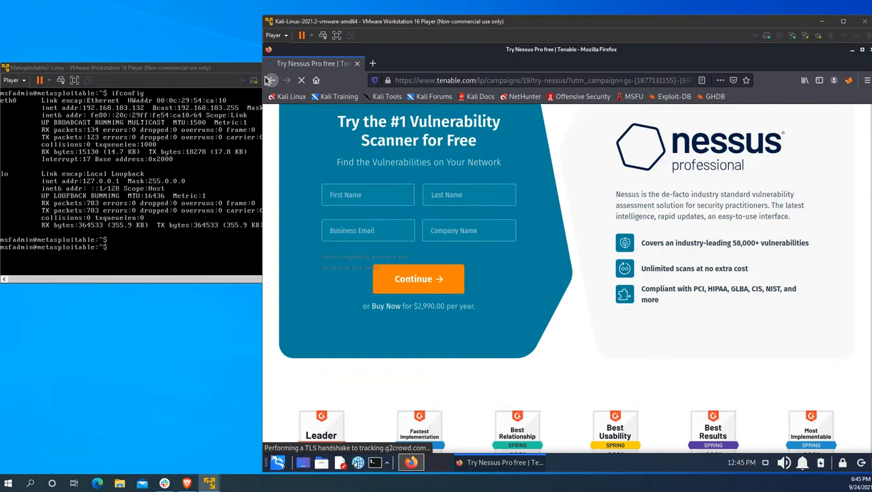
click(270, 80)
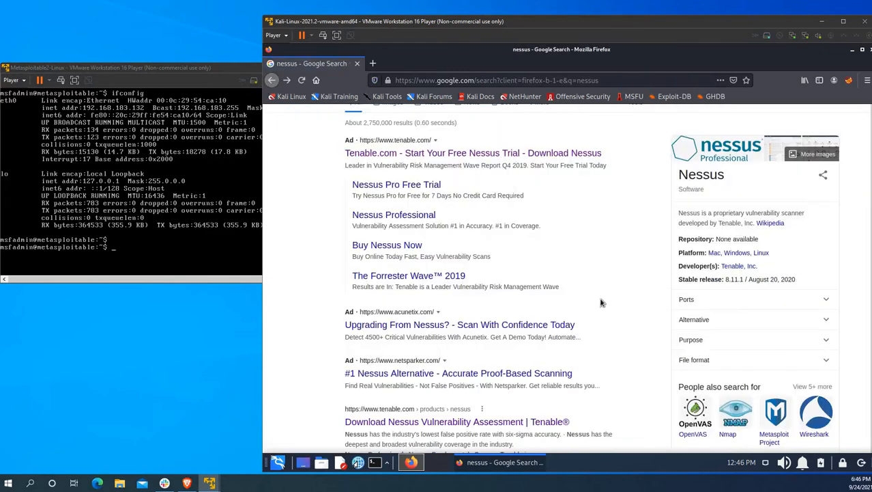
- Open the "Download Nessus Vulnerability Assessment" search result and go to the free Nessus Essentials download
scroll(599, 302, down, 3)
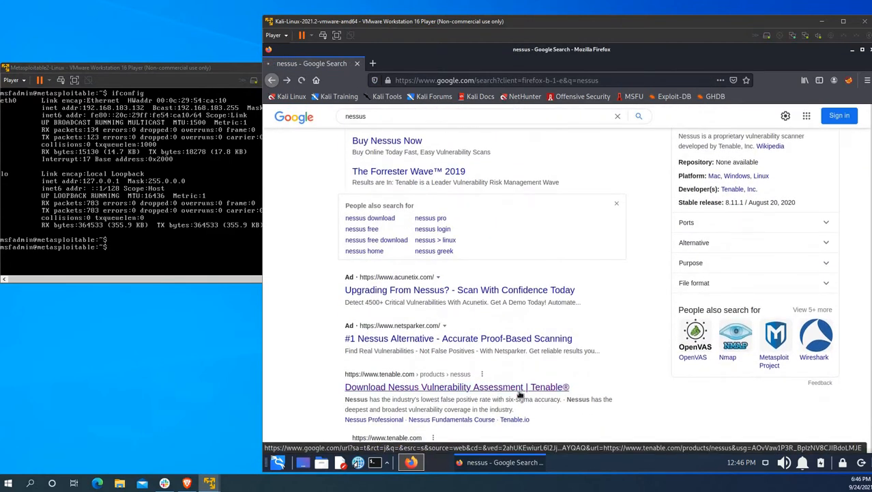
click(517, 385)
scroll(402, 323, down, 5)
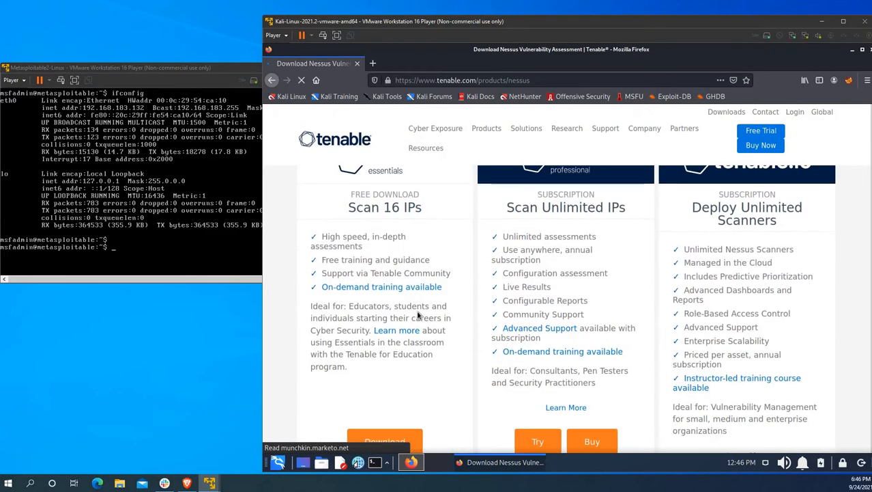
scroll(405, 243, up, 2)
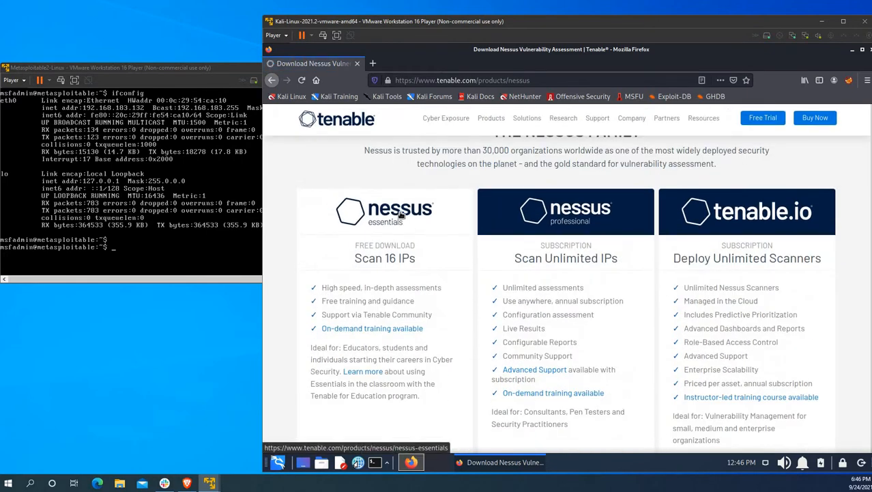
scroll(401, 232, down, 1)
scroll(416, 307, down, 2)
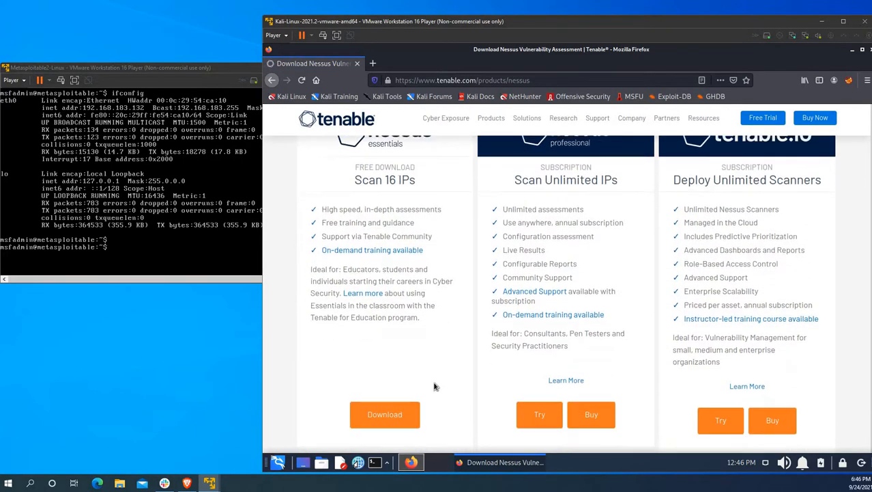
click(389, 416)
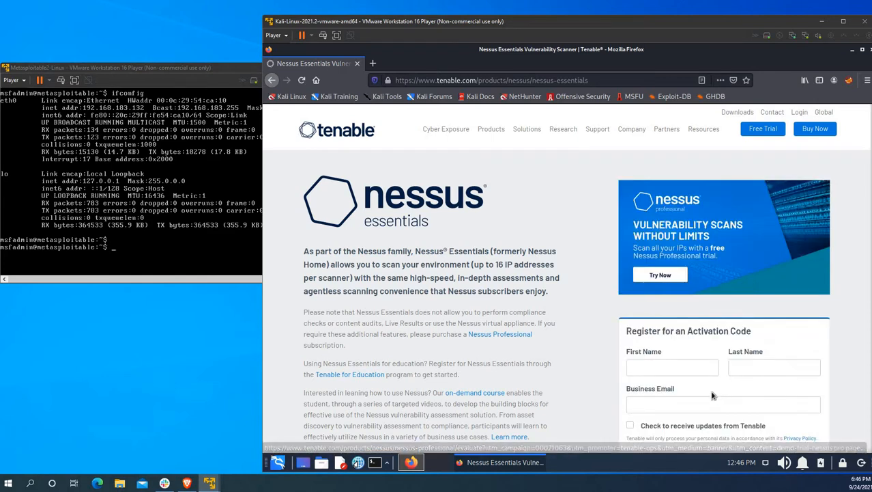
- Examine the activation code registration form for Nessus Essentials and dismiss the chat greeting
scroll(697, 301, down, 3)
click(698, 301)
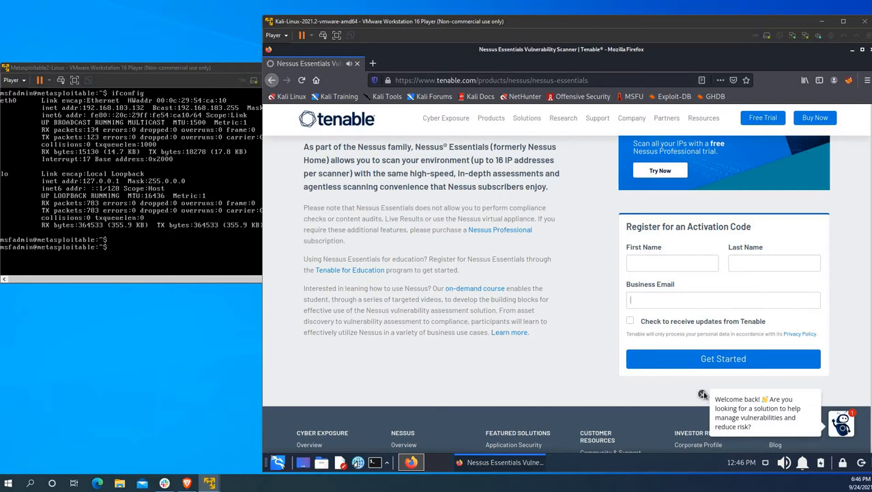
click(704, 394)
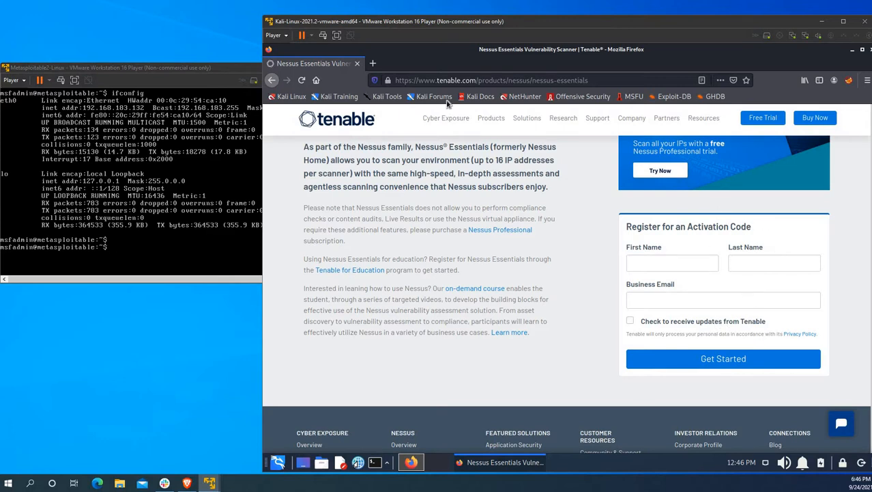
click(372, 64)
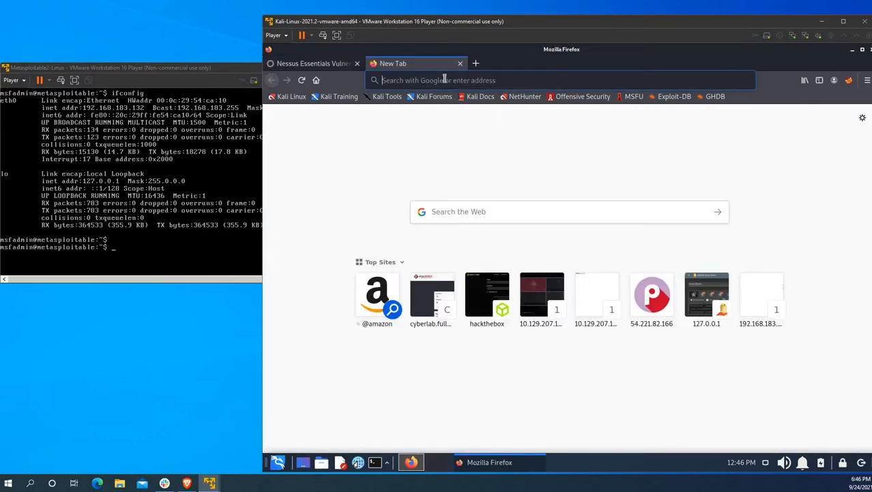
text(nessus)
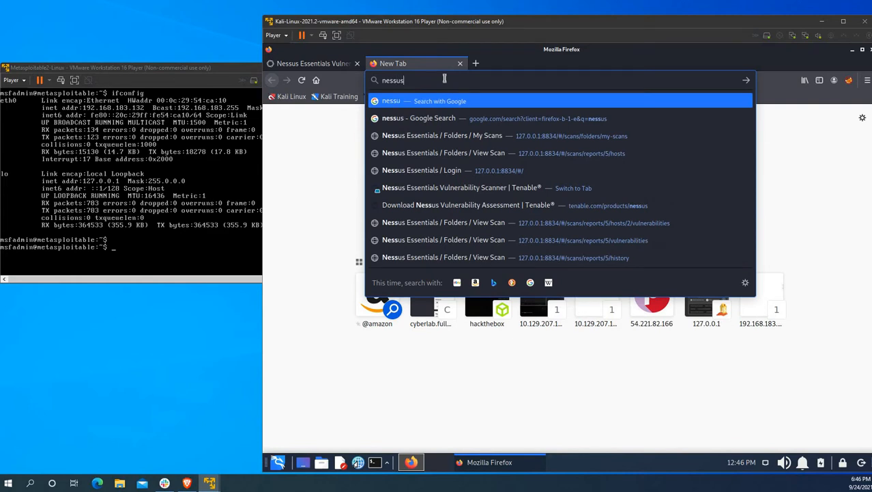
key(BackSpace)
key(BackSpace)
key(BackSpace)
key(BackSpace)
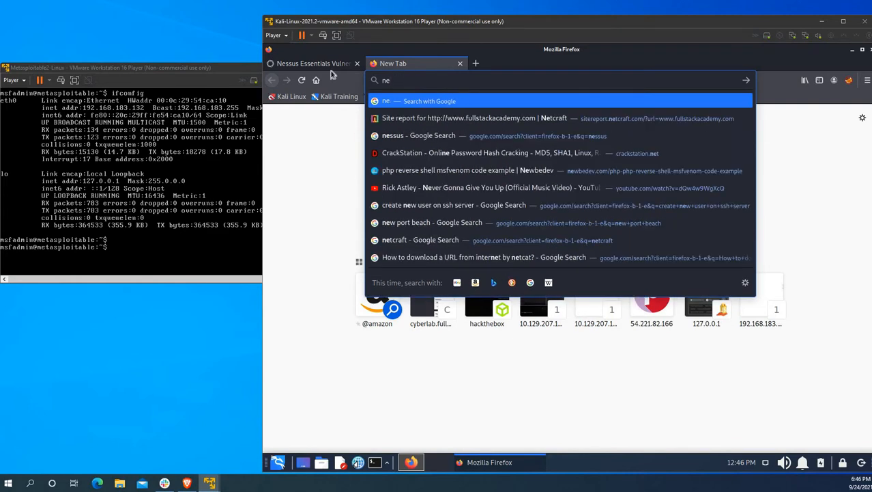
- Return to the Google results in the first browser tab and change the search to "nessus download"
click(306, 63)
click(270, 80)
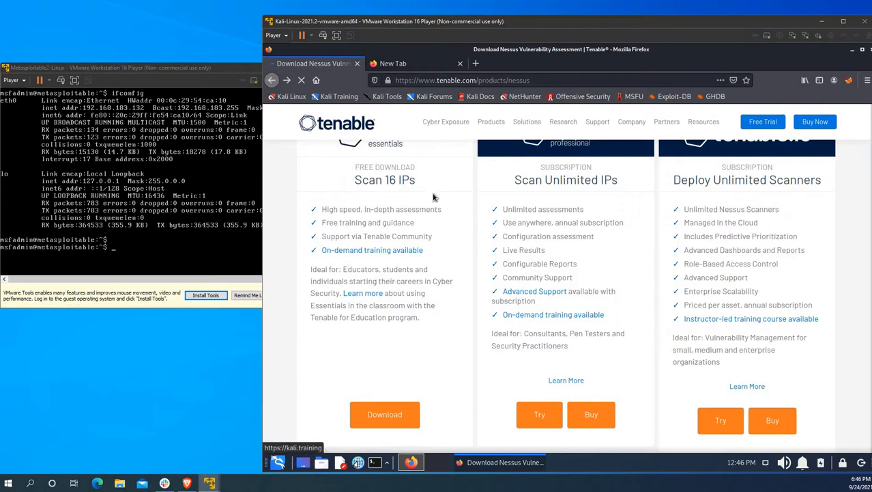
click(275, 81)
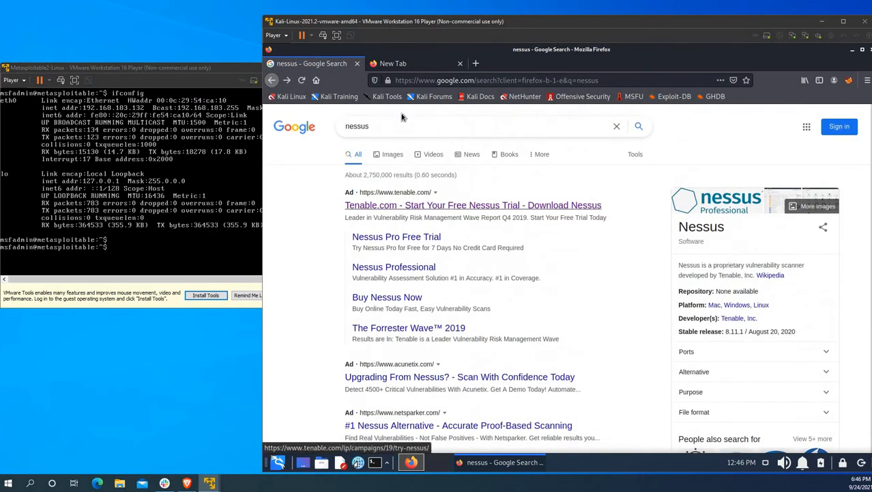
text(d)
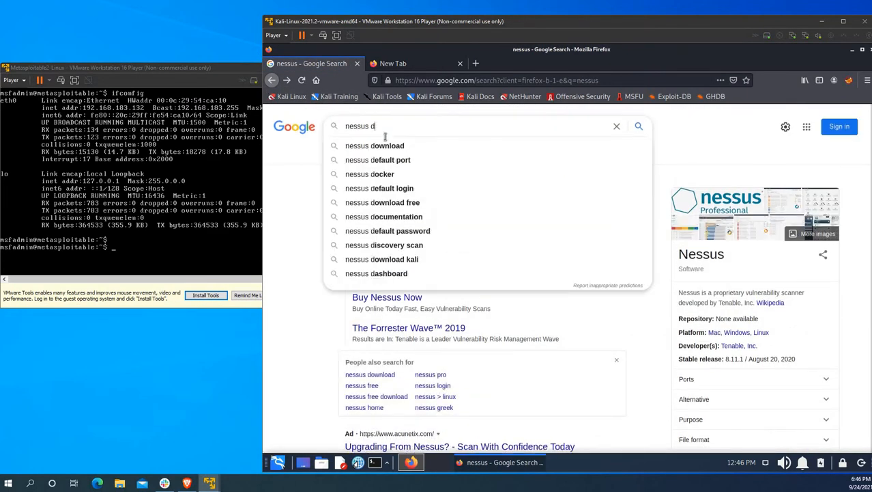
click(400, 144)
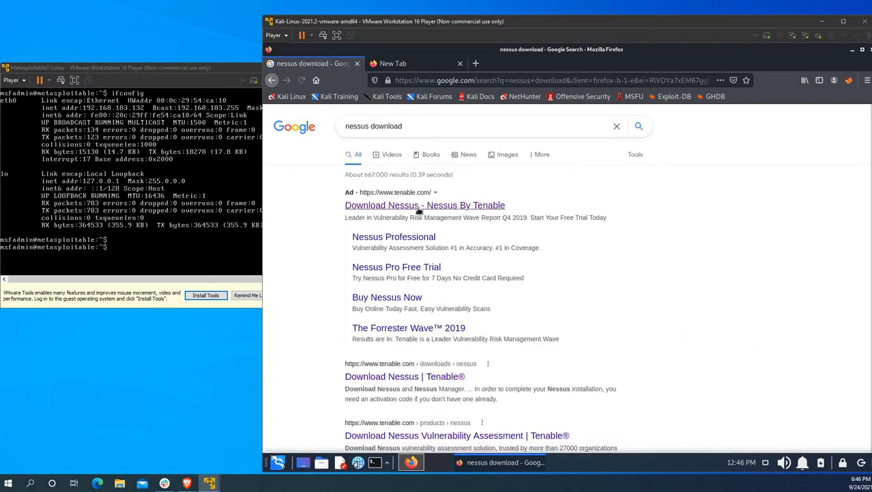
- Open the "Download Nessus | Tenable" search result that leads to Tenable's Nessus downloads page
click(419, 208)
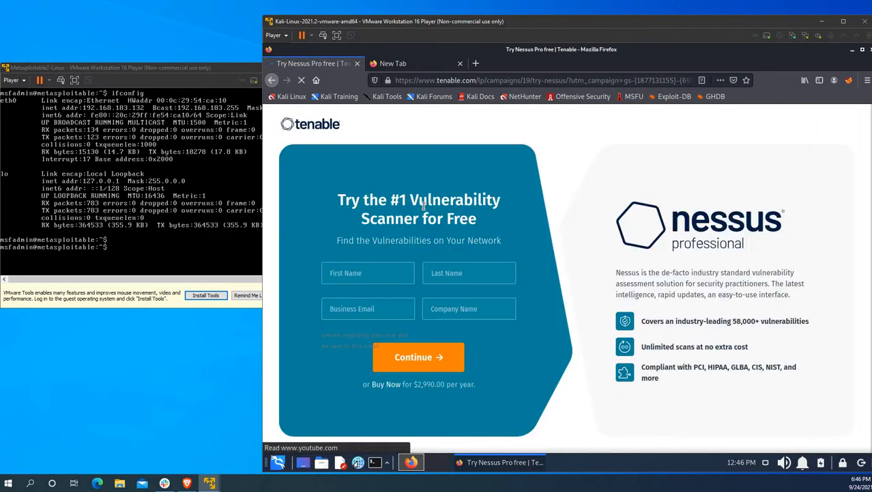
click(272, 81)
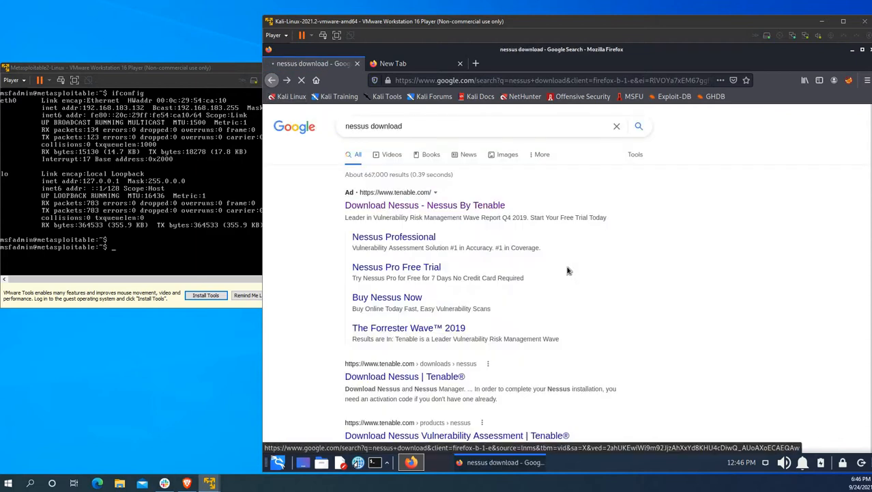
scroll(568, 271, down, 1)
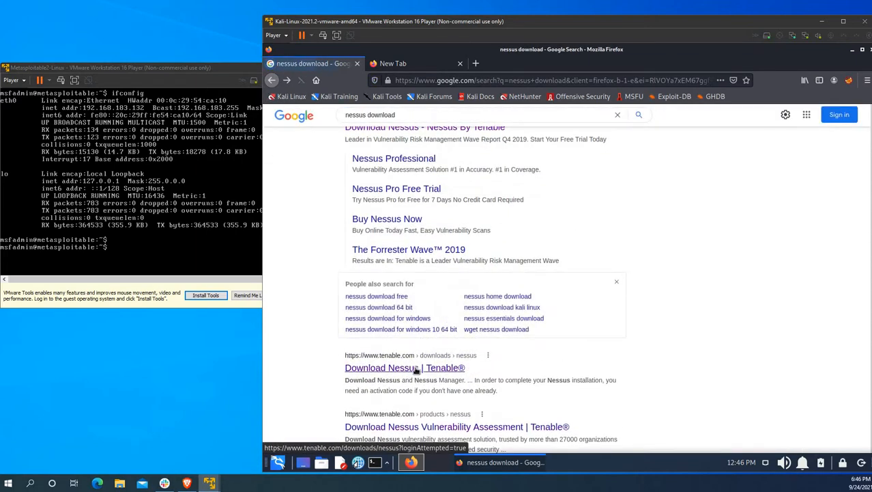
click(418, 369)
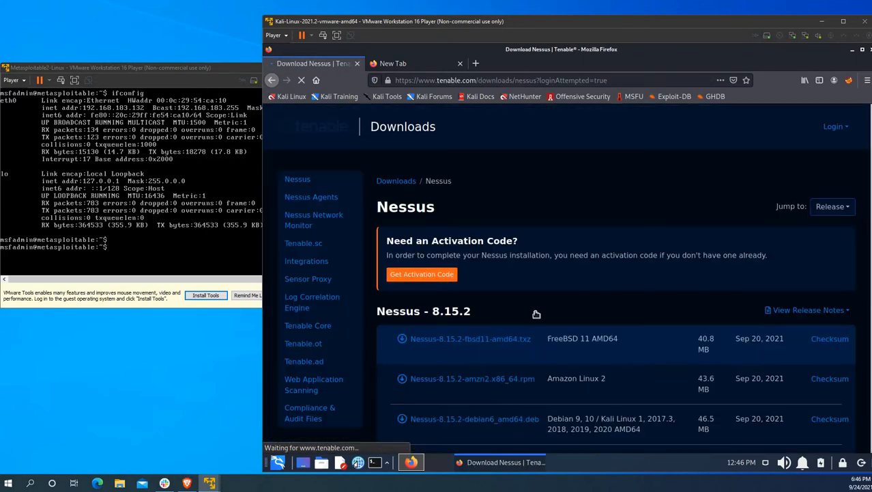
- Examine the Nessus 8.15.2 download list for the Debian/Kali Linux AMD64 package, Nessus-8.15.2-debian6_amd64.deb
scroll(539, 312, down, 3)
scroll(618, 297, down, 2)
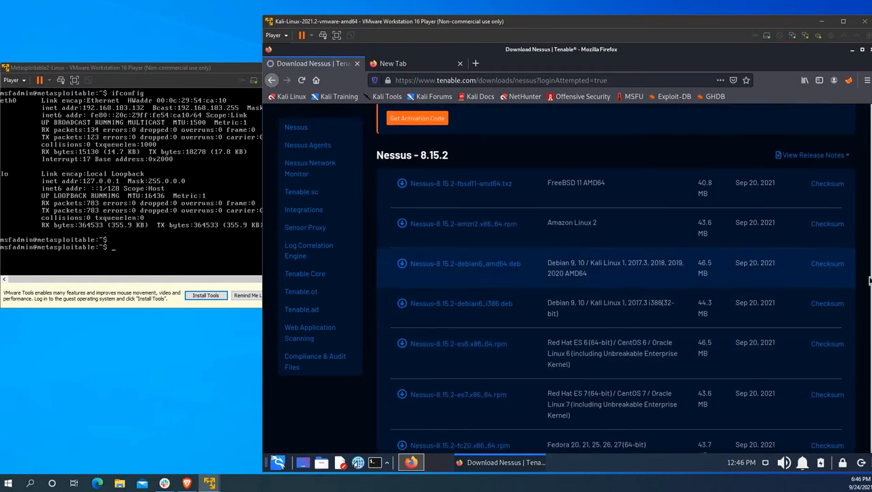
click(487, 265)
click(513, 267)
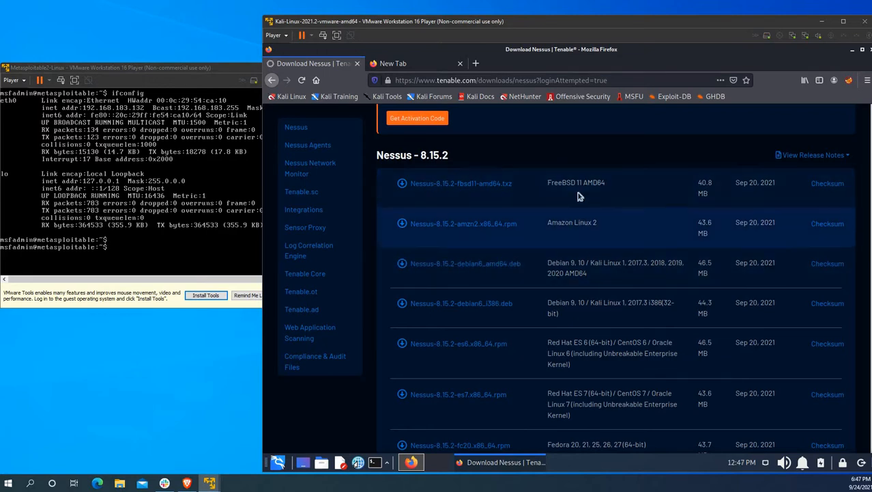
scroll(591, 382, up, 2)
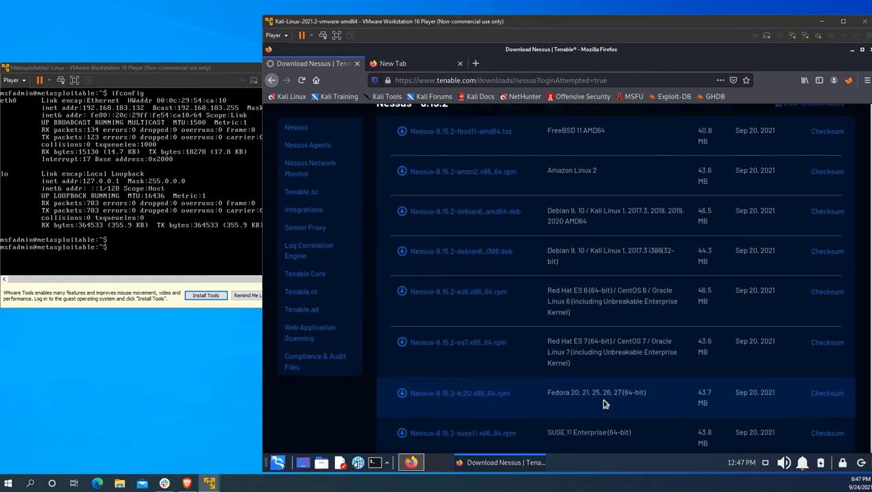
scroll(589, 313, up, 2)
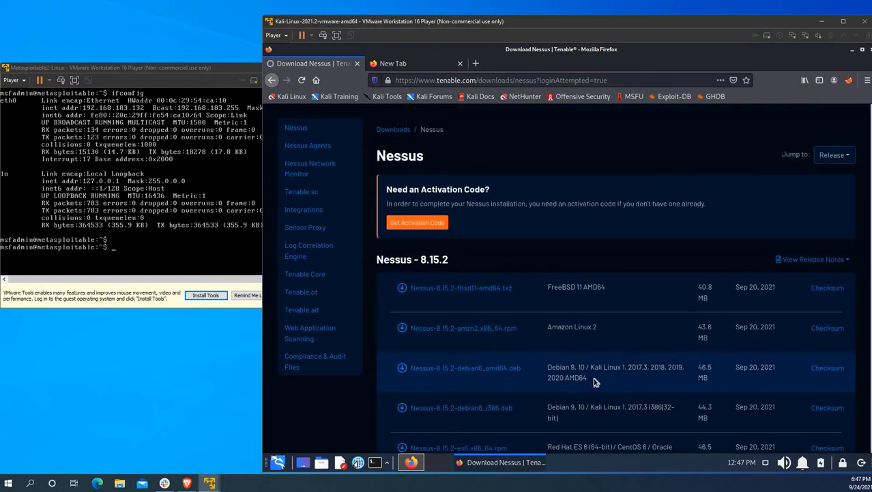
triple_click(611, 378)
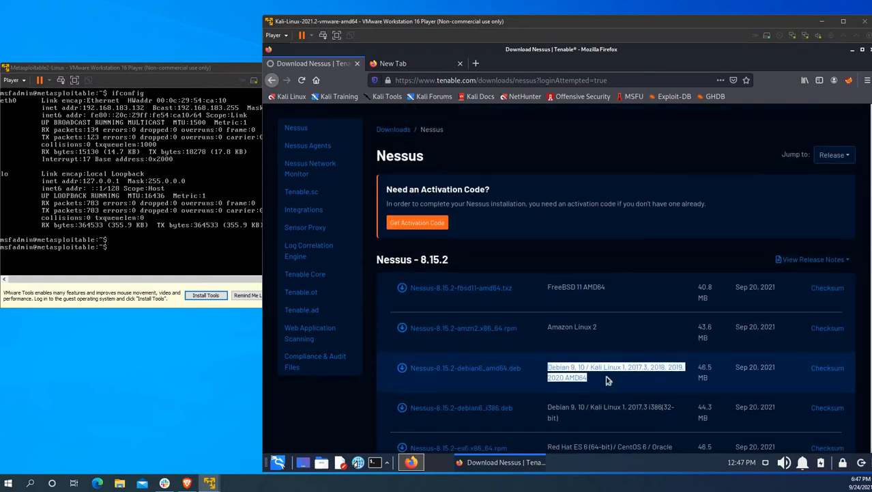
click(579, 377)
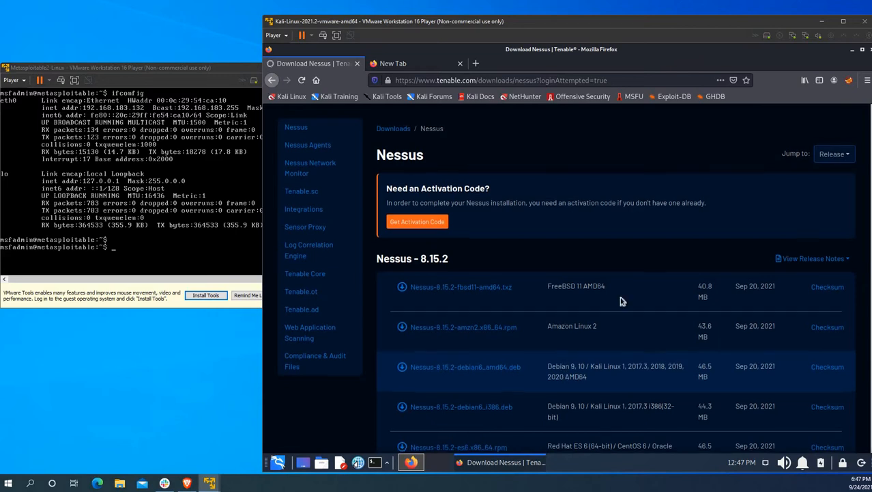
scroll(459, 312, down, 2)
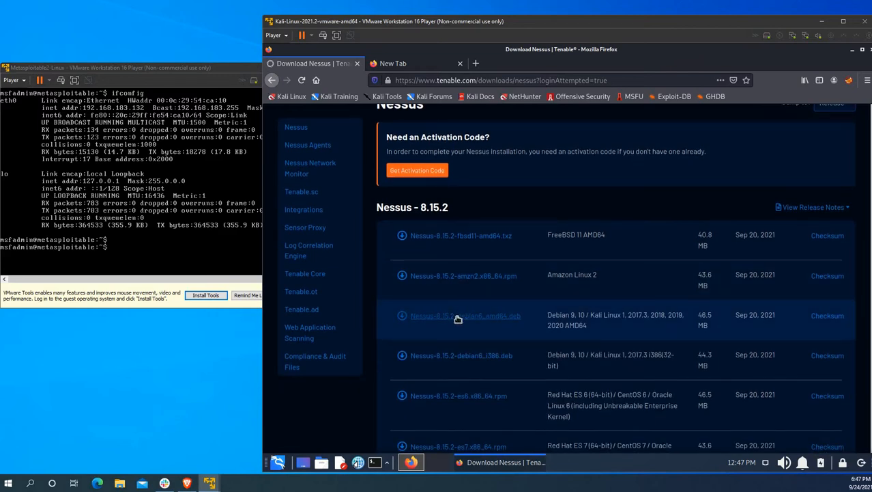
- Open a terminal, list the home directory's contents in long format, and change into the Downloads folder
click(375, 463)
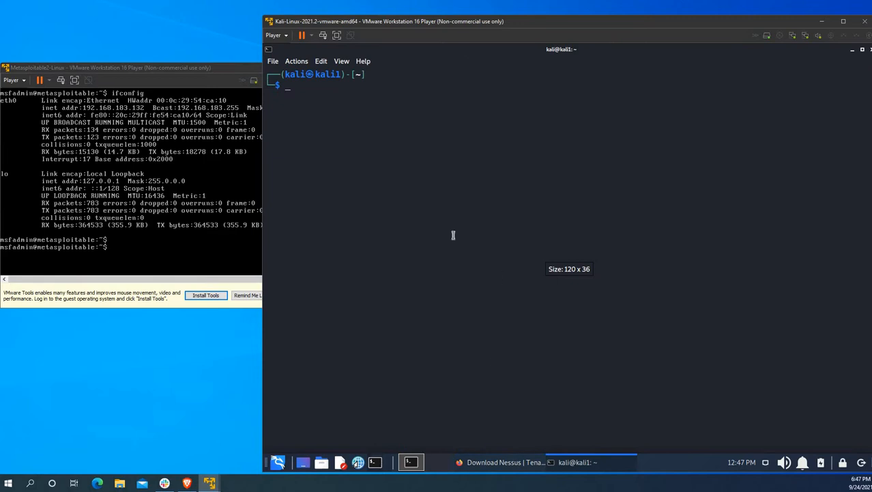
text(ll)
key(Return)
text(cd downloads)
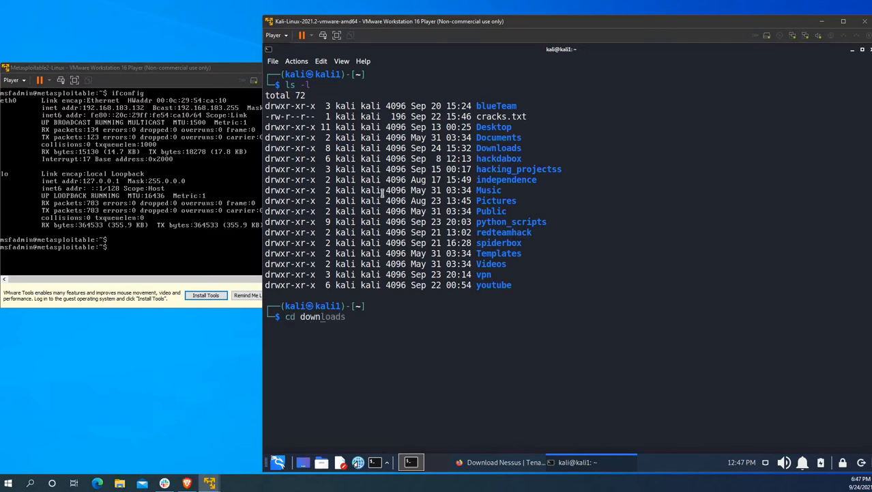
key(Tab)
key(Return)
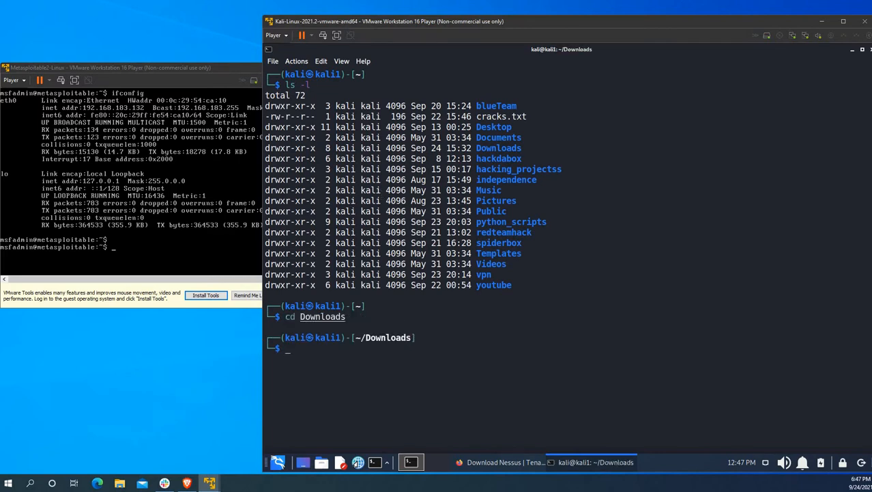
key(alt+Tab)
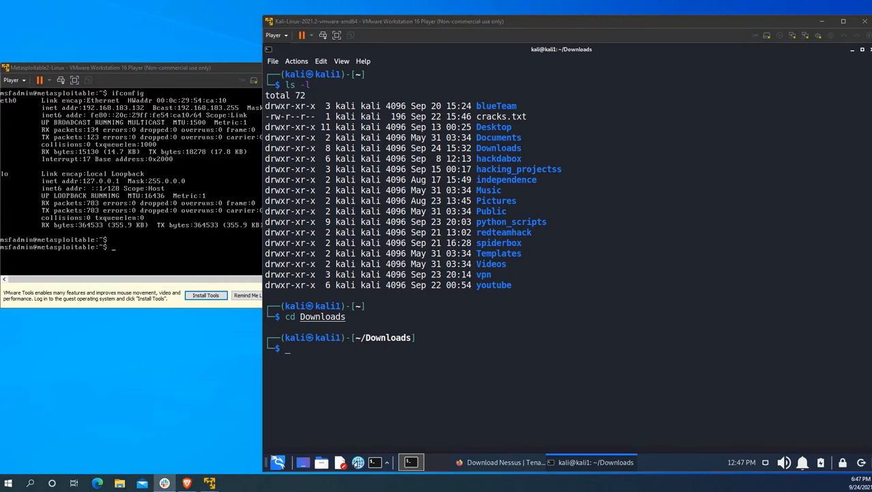
click(534, 362)
text(sud)
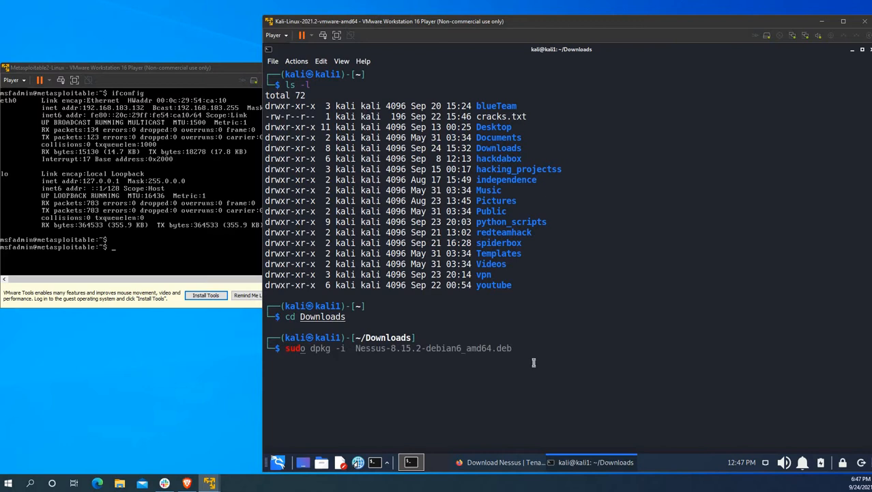
text(o)
key(BackSpace)
key(BackSpace)
key(BackSpace)
key(BackSpace)
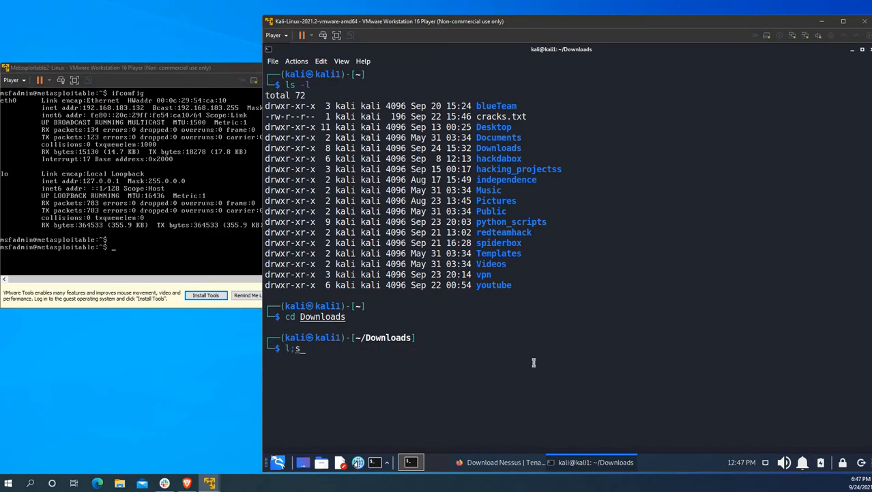
- List the Downloads folder in long format and locate the Nessus-8.15.2-debian6_amd64.deb package
text(l;s)
key(BackSpace)
key(BackSpace)
key(Return)
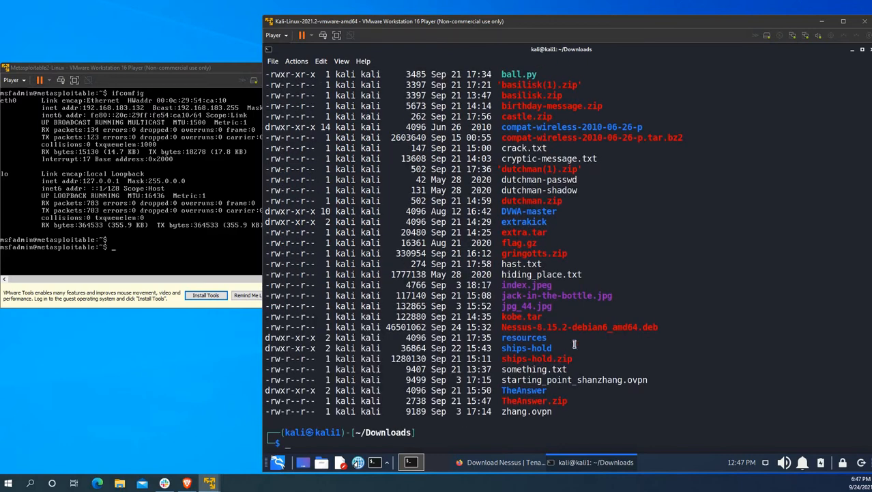
triple_click(593, 331)
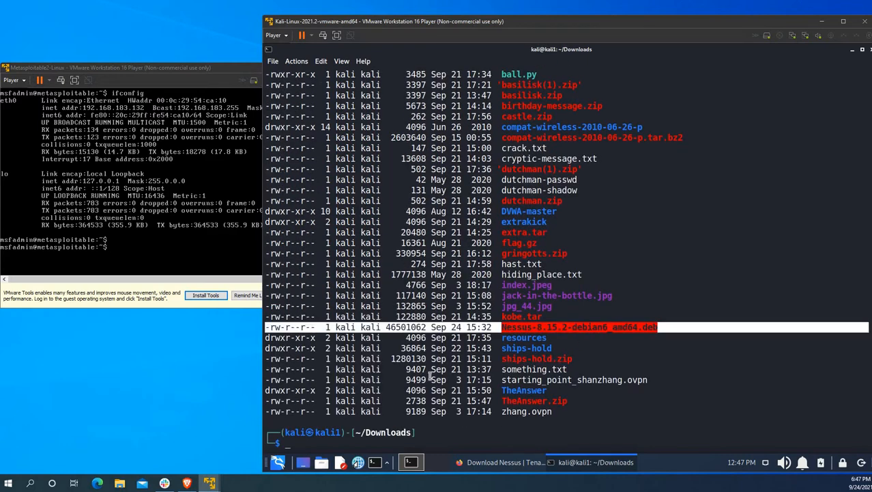
click(428, 372)
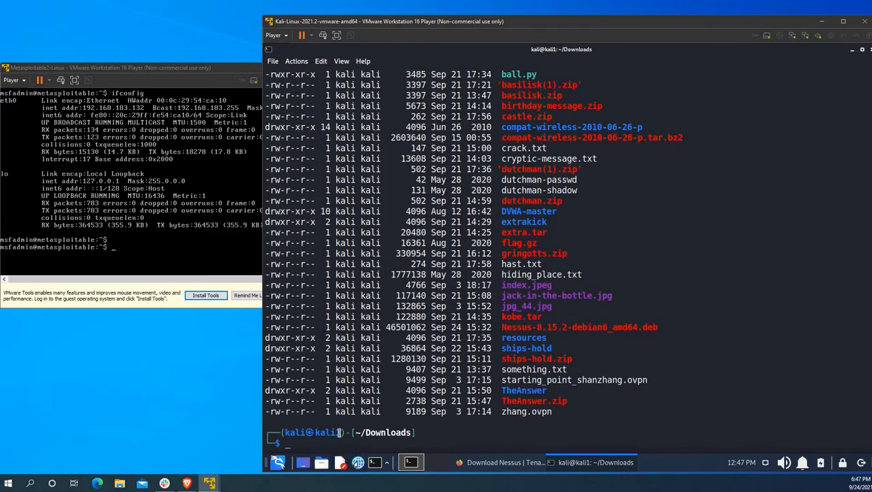
- Install the Nessus package with sudo dpkg -i Nessus-8.15.2-debian6_amd64.deb, authenticating with the sudo password
key(Up)
key(BackSpace)
key(BackSpace)
key(BackSpace)
key(BackSpace)
key(BackSpace)
text(sudop)
key(BackSpace)
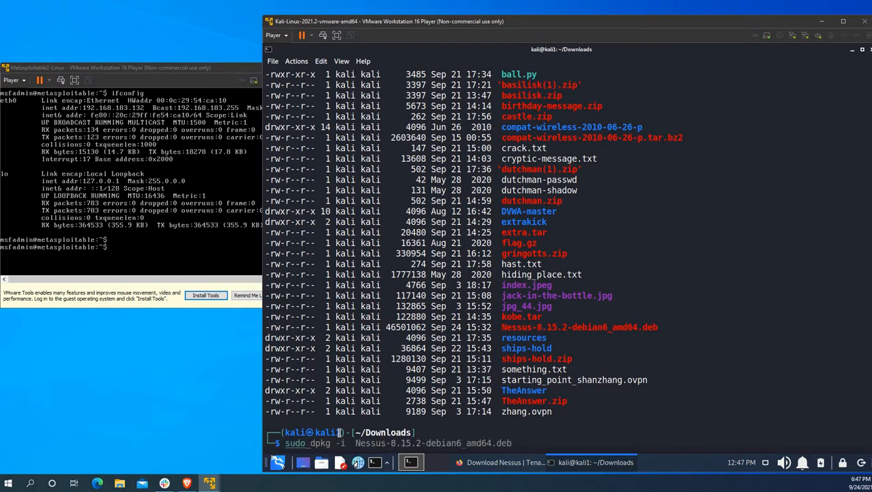
text(dpkh)
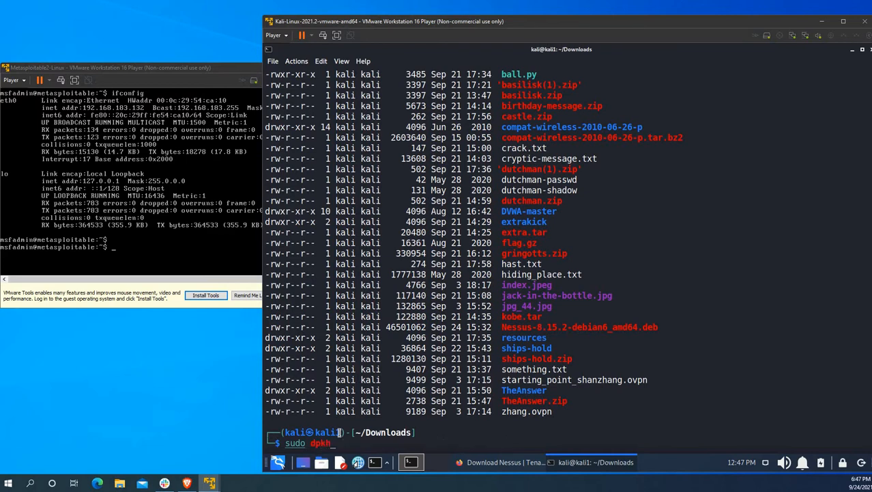
key(BackSpace)
text(g)
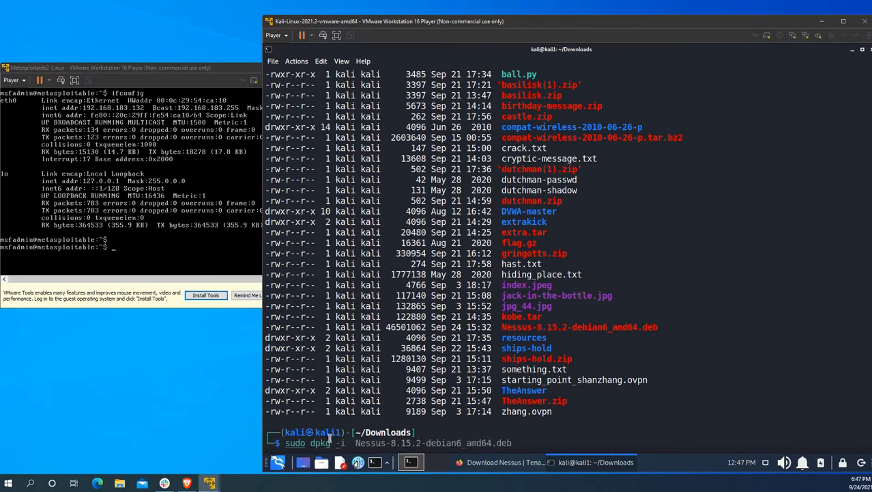
drag(329, 440, 309, 442)
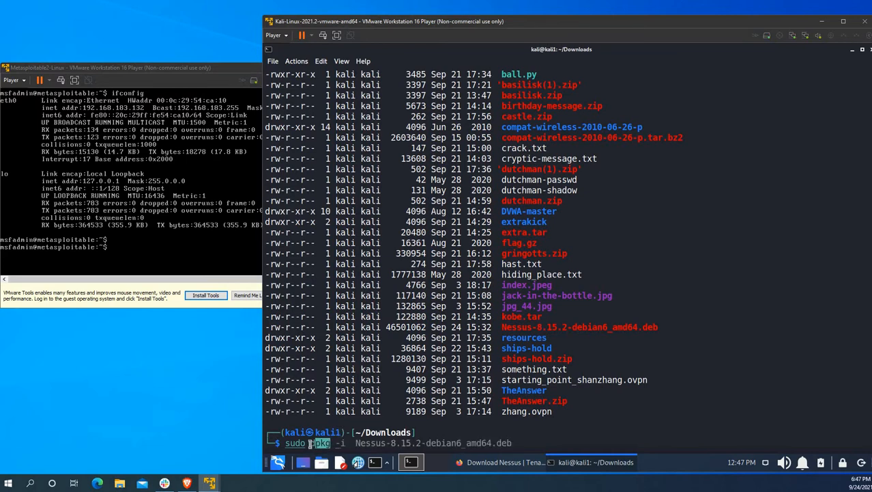
click(644, 327)
key(Right)
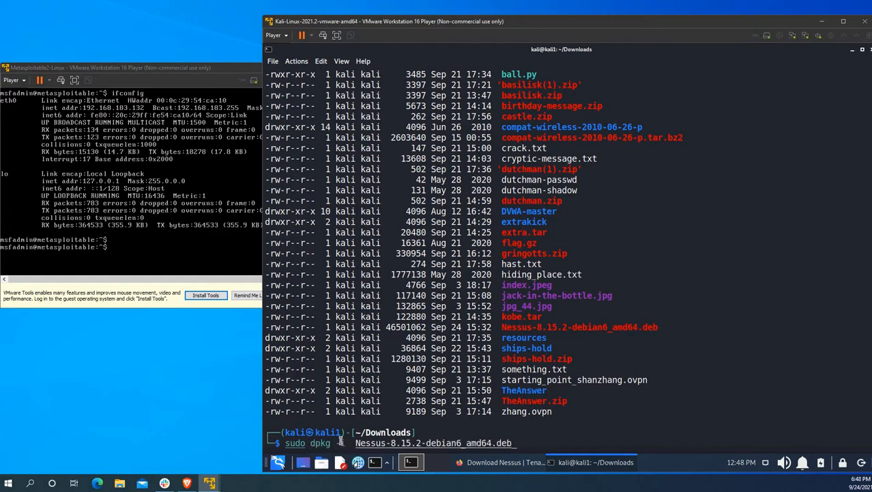
text(-i)
key(Return)
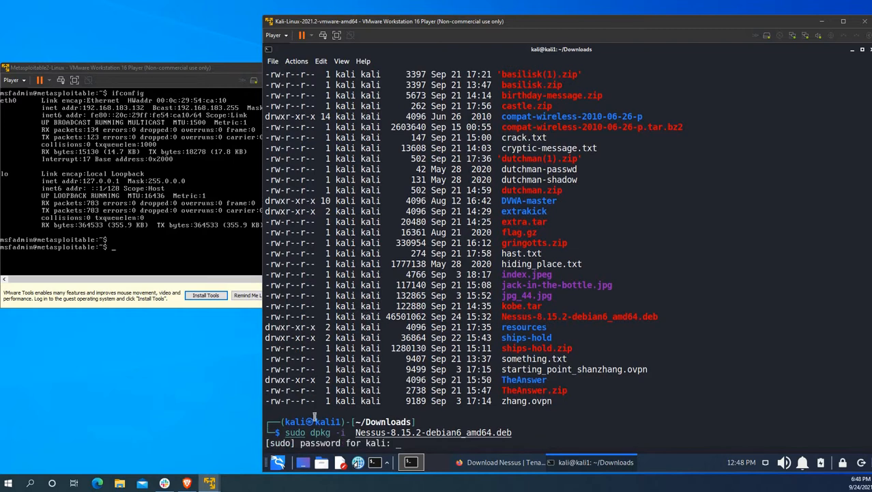
key(Return)
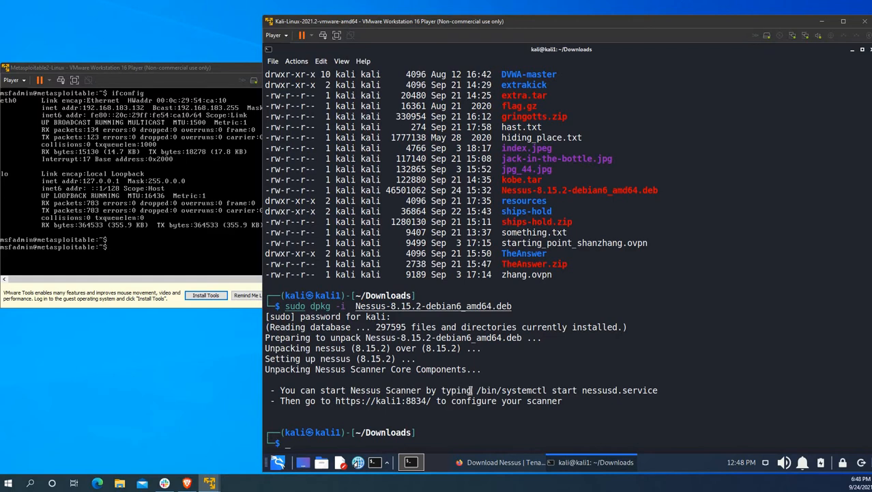
- Copy the command /bin/systemctl start nessusd.service from the installer output, run it, and authenticate with the account password
drag(477, 390, 549, 390)
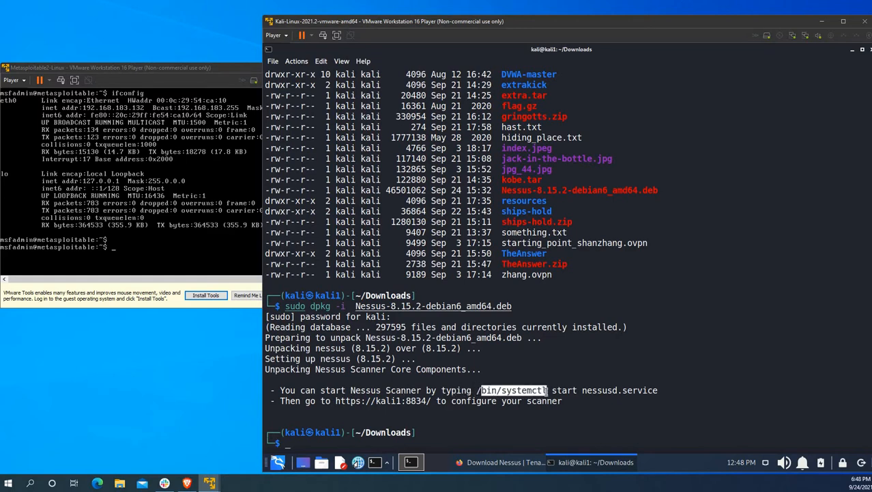
double_click(505, 390)
click(620, 390)
drag(475, 389, 655, 390)
right_click(650, 394)
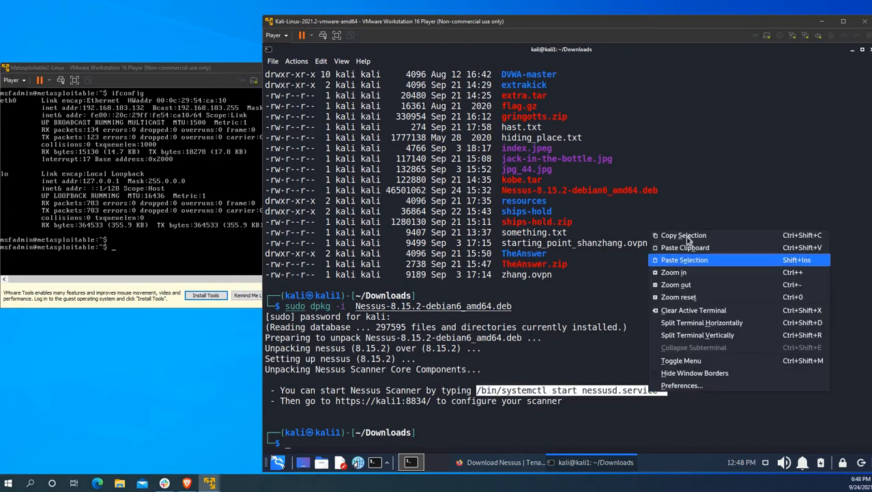
click(683, 236)
right_click(289, 443)
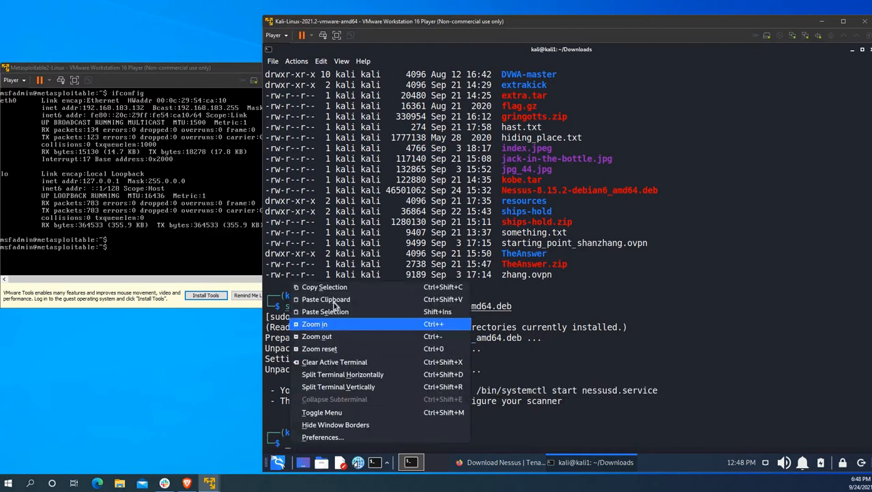
click(445, 295)
key(Return)
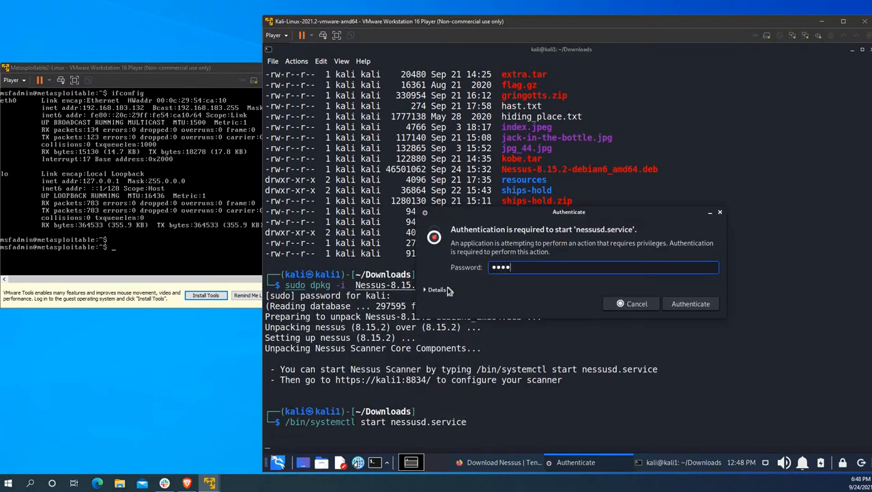
key(Return)
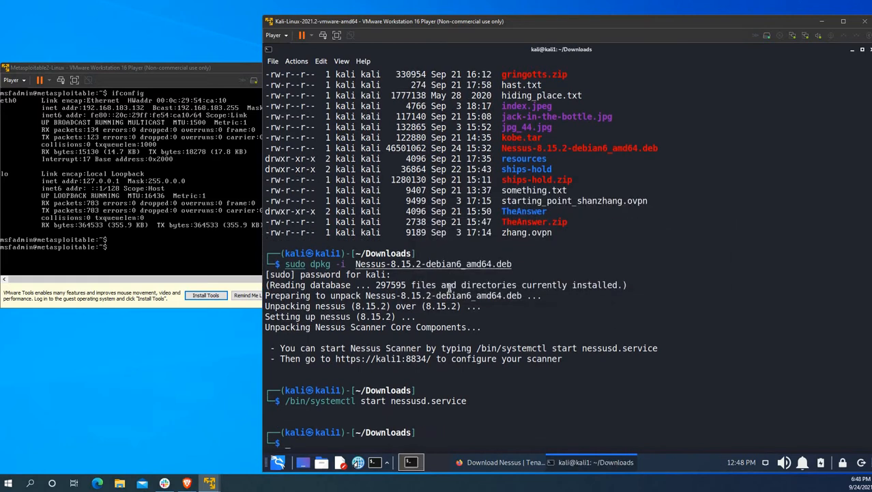
- Examine the scanner configuration address and its port in the terminal's installer output
click(491, 463)
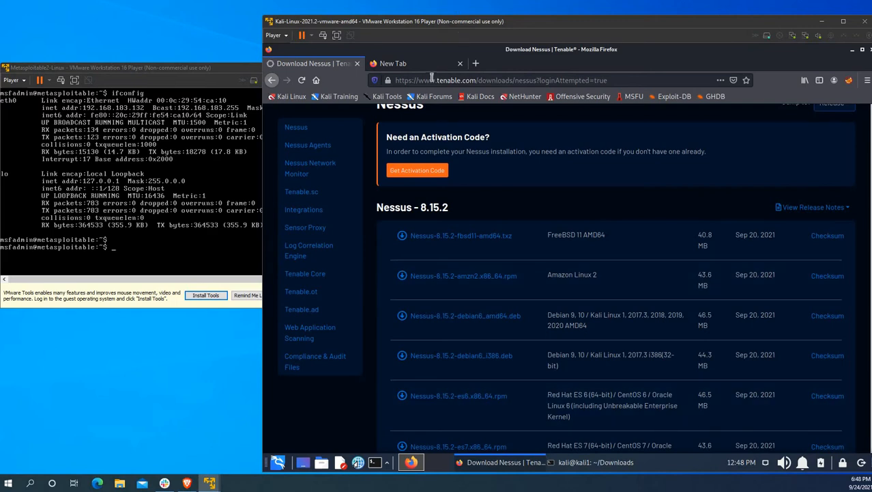
drag(537, 64, 546, 360)
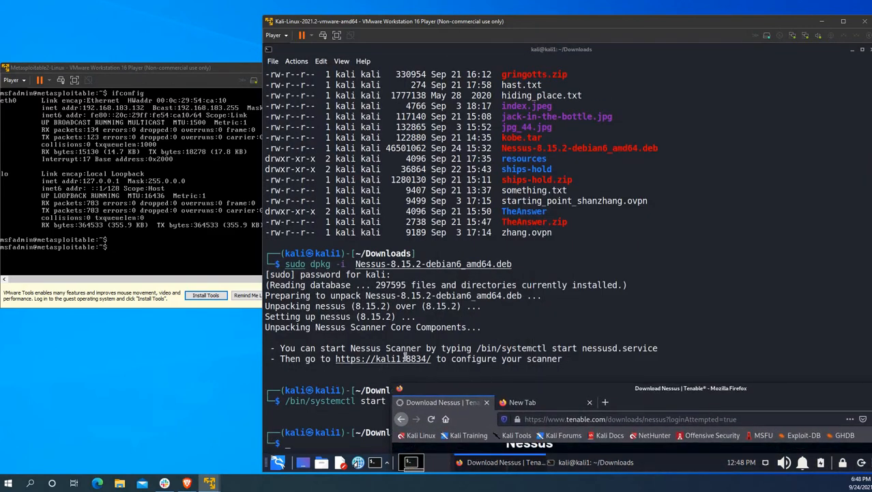
drag(402, 358, 374, 358)
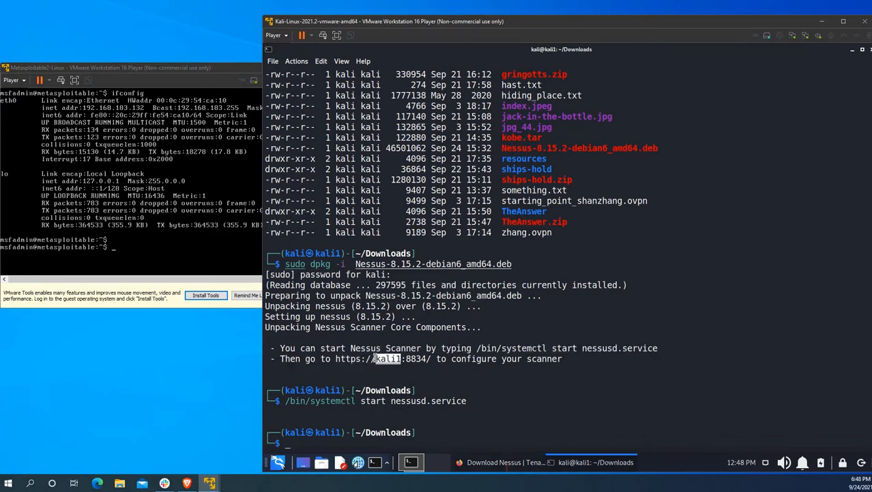
double_click(319, 390)
- Return to Firefox and try to open the local Nessus interface at 127.0.0.1:8834
click(493, 462)
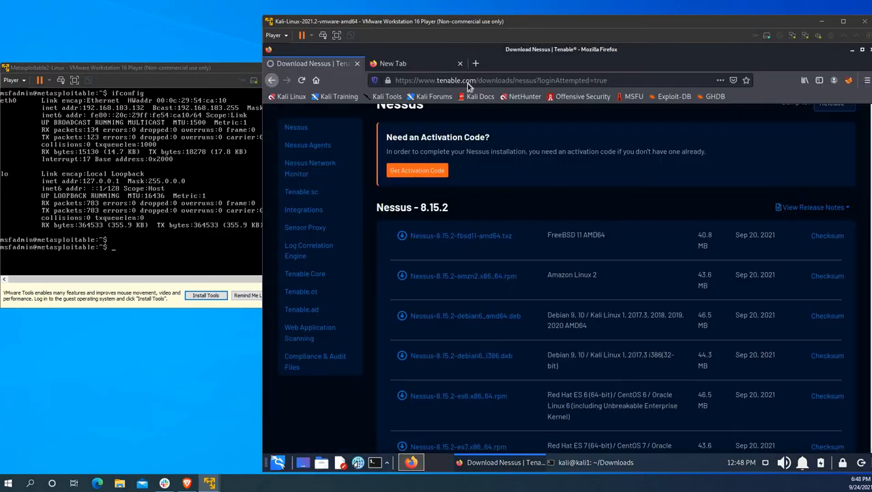
drag(467, 83, 526, 57)
click(521, 86)
text(127)
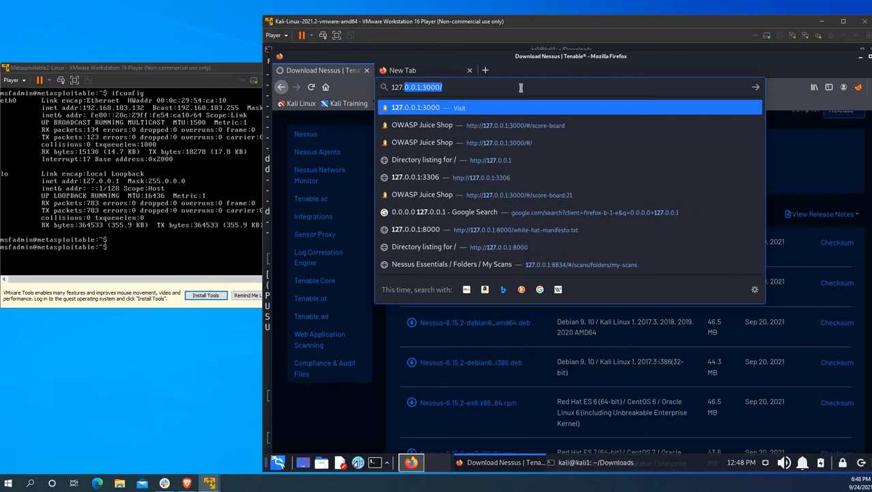
text(.0)
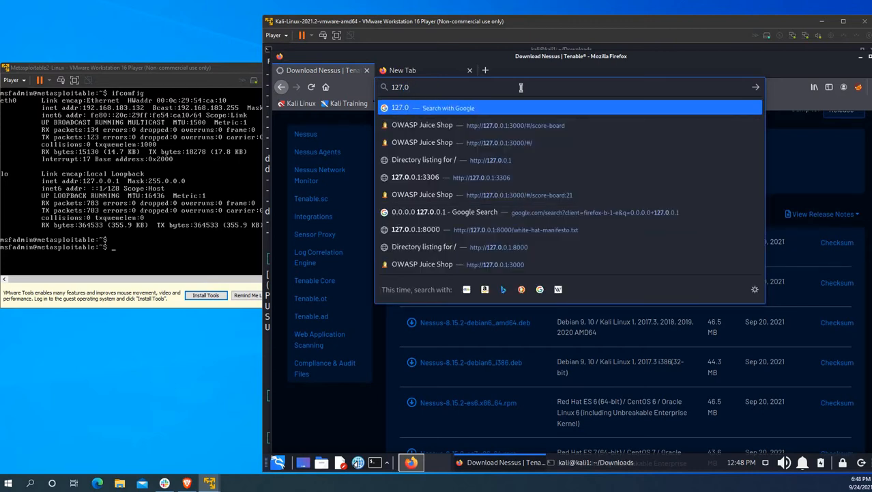
text(.0.1:)
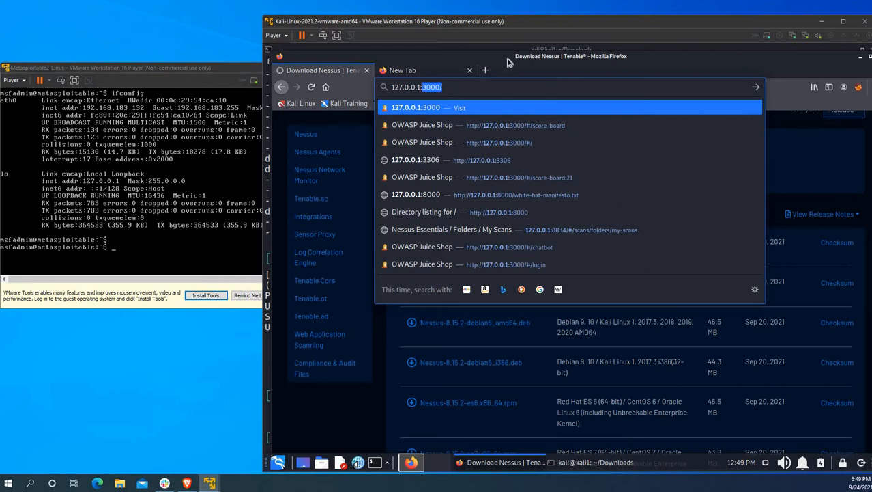
mouse_move(511, 61)
mouse_down()
mouse_move(696, 366)
mouse_move(598, 360)
mouse_move(496, 95)
mouse_move(519, 56)
mouse_up()
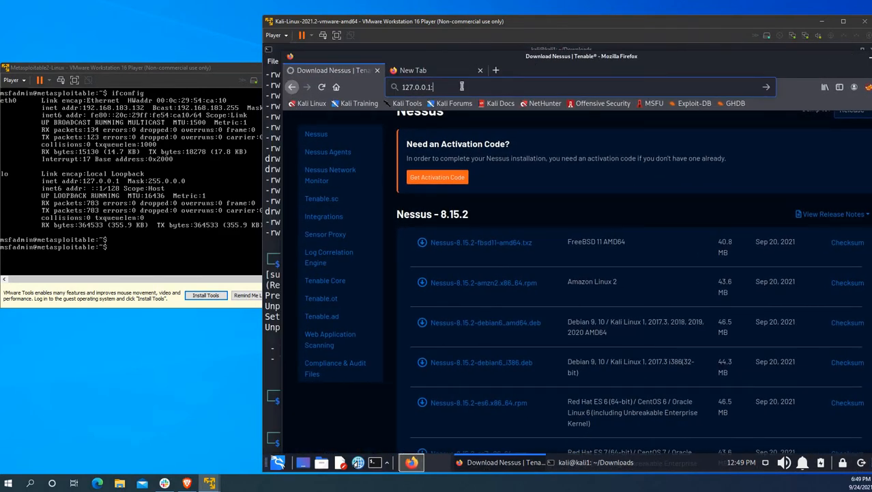
text(8834)
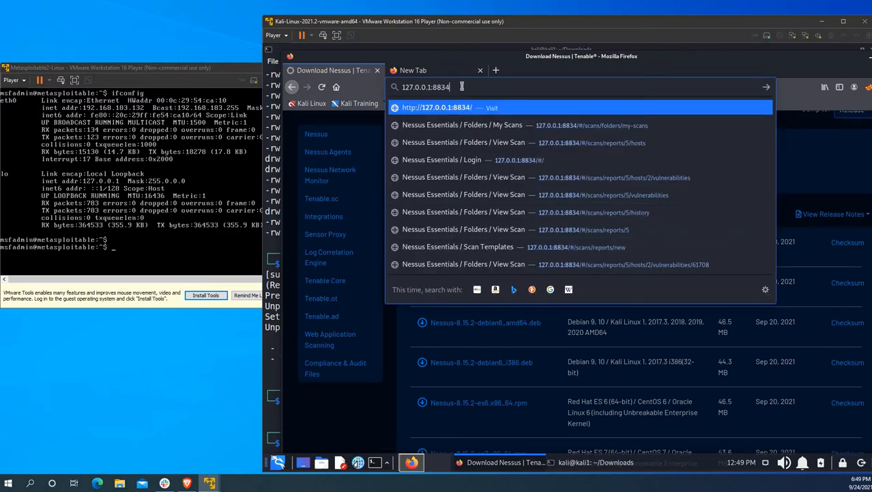
key(Return)
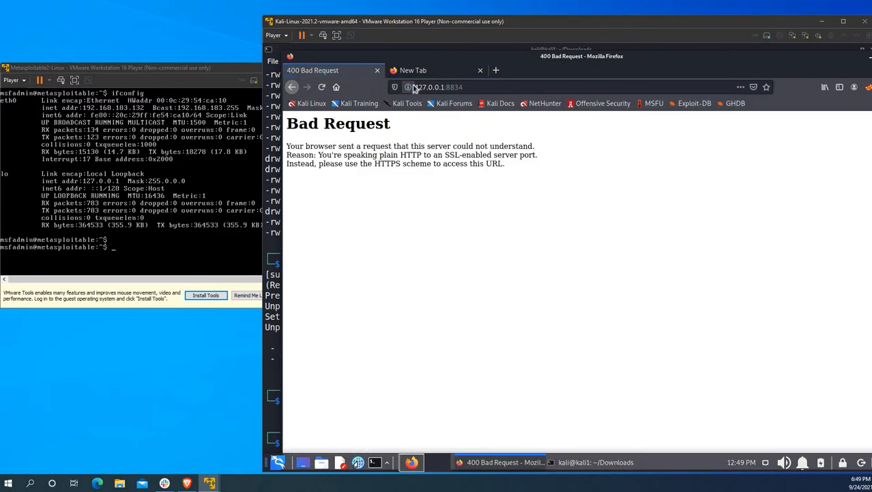
click(416, 87)
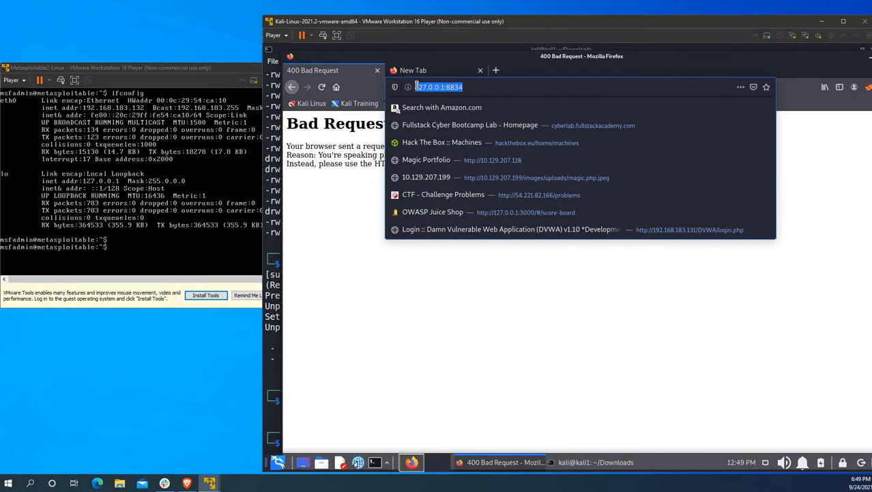
click(424, 87)
text(gt)
key(BackSpace)
key(BackSpace)
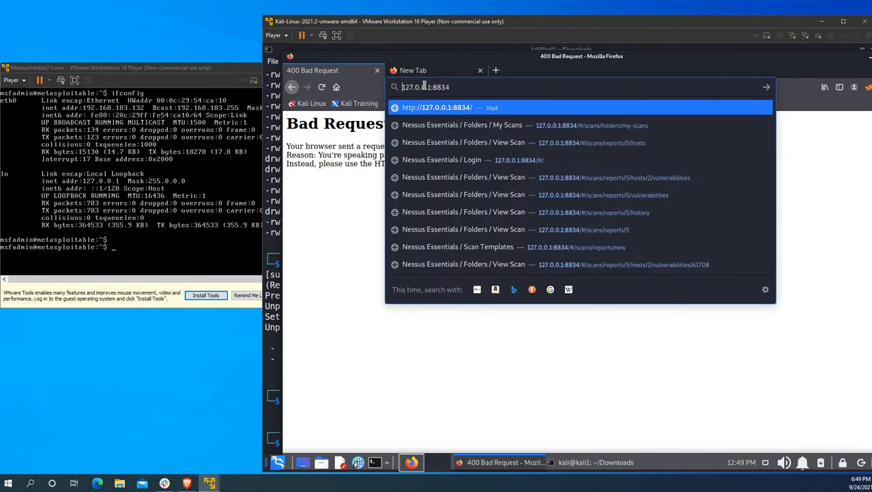
text(gt)
key(BackSpace)
key(BackSpace)
text(https)
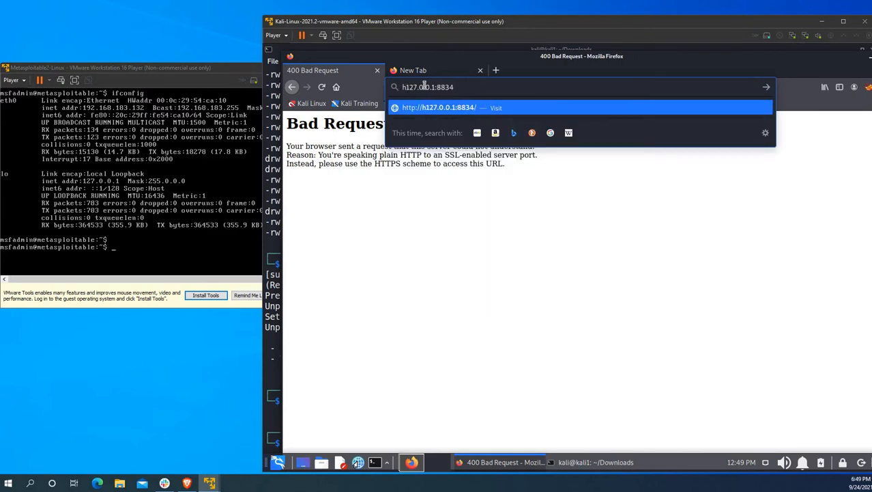
text(://)
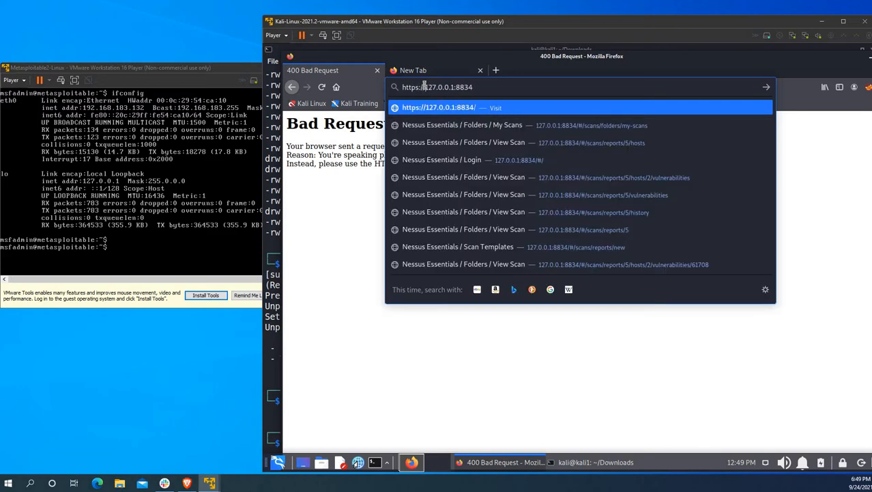
key(Return)
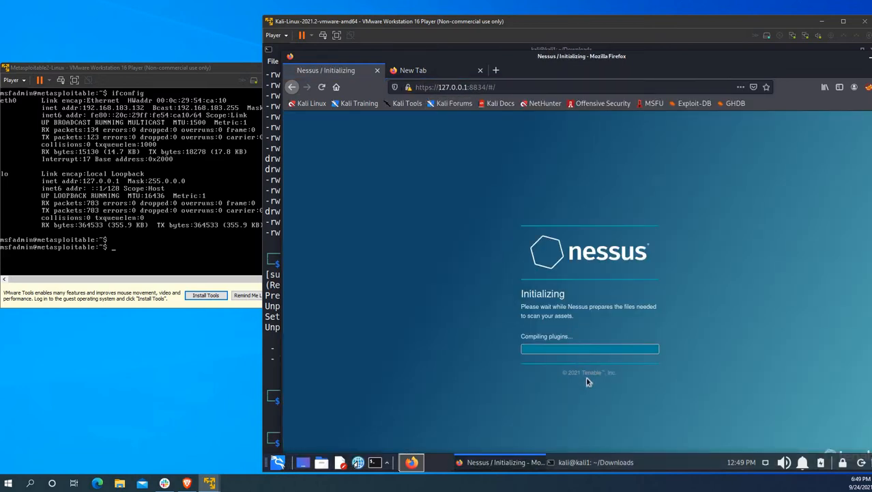
triple_click(570, 309)
click(557, 340)
triple_click(557, 339)
click(556, 340)
drag(551, 338, 519, 341)
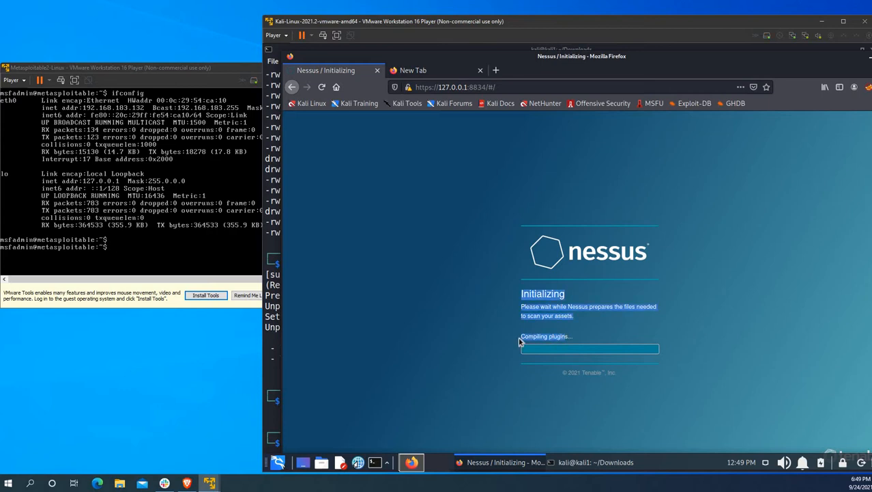
click(559, 338)
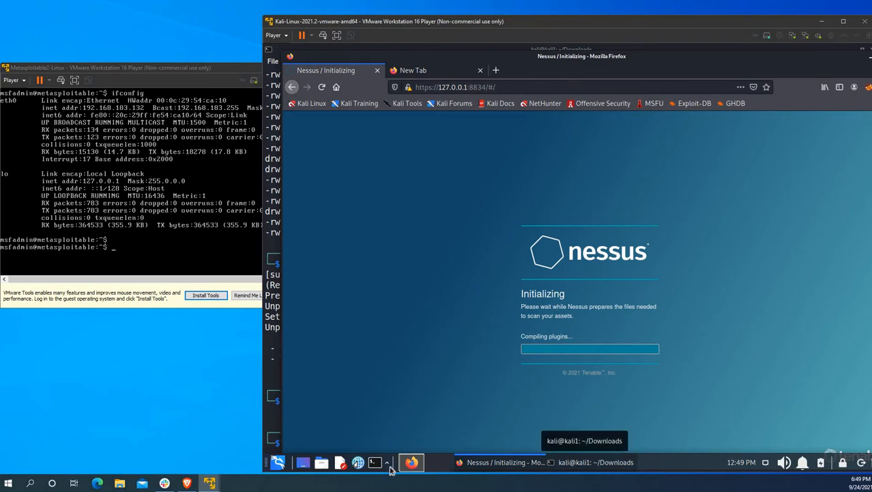
- Sign in to Nessus Essentials with the prefilled account credentials once initialization has finished
mouse_move(211, 482)
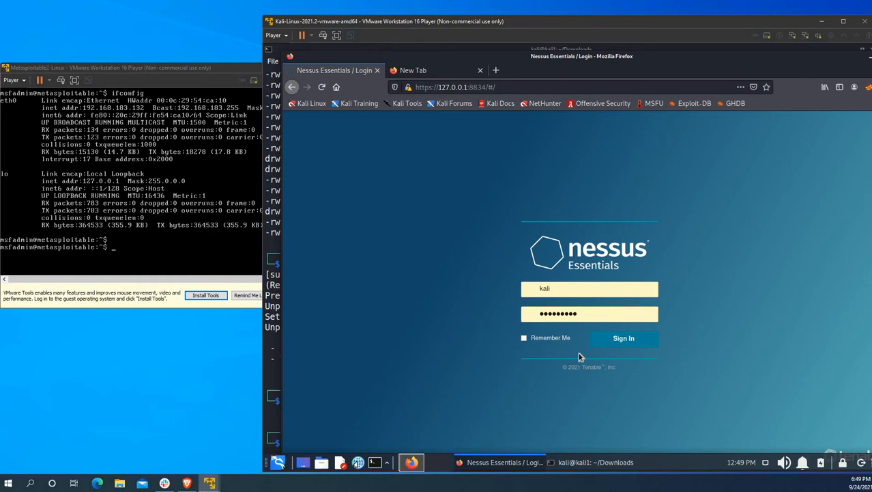
click(631, 345)
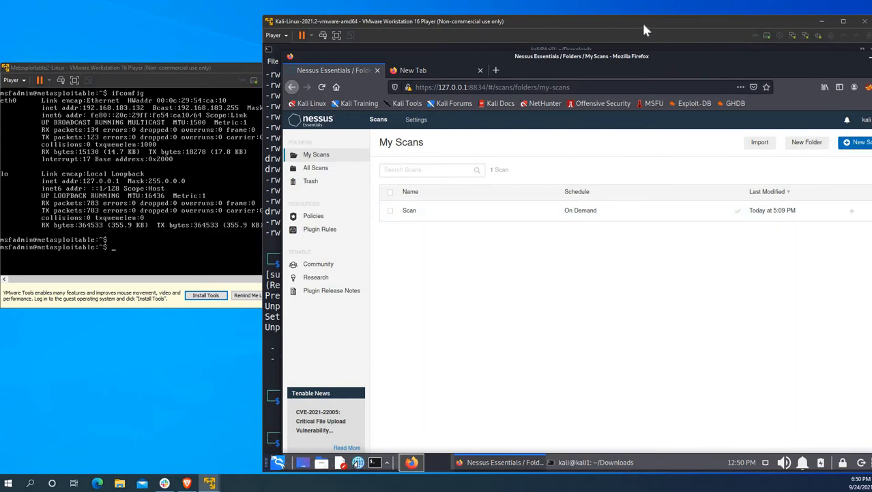
- Move the Kali virtual machine window fully into view and maximize the Firefox window inside it
drag(644, 26, 602, 21)
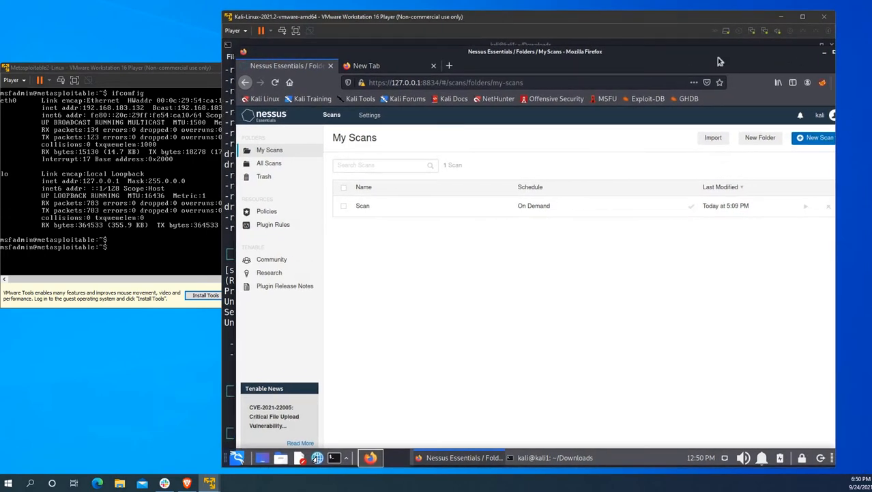
drag(651, 51, 803, 132)
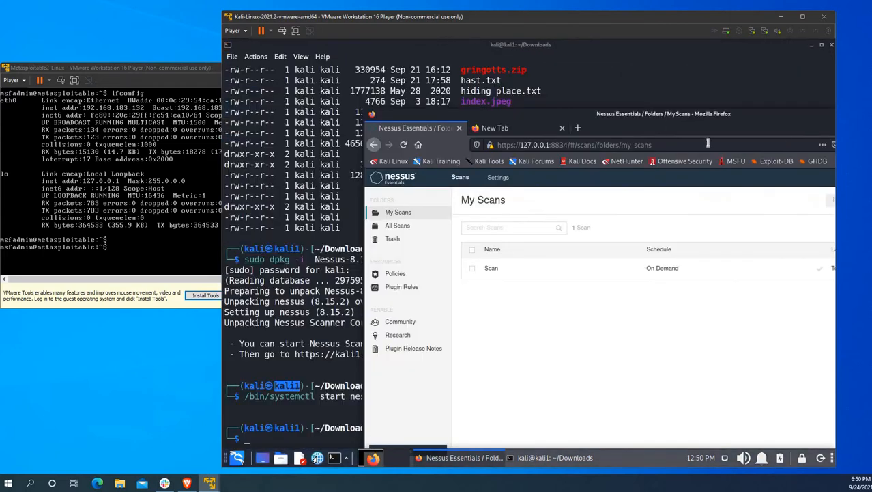
drag(668, 131, 537, 69)
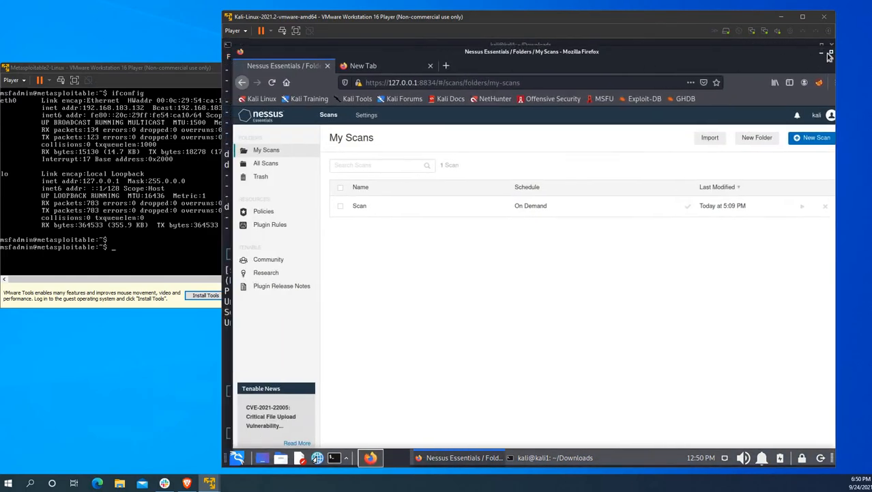
click(831, 53)
- Create a new scan from the Basic Network Scan template
click(802, 74)
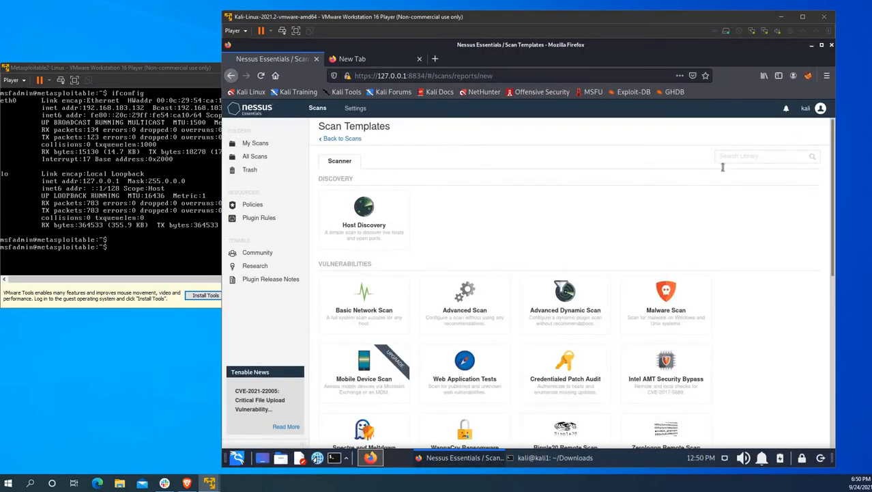
scroll(594, 333, down, 2)
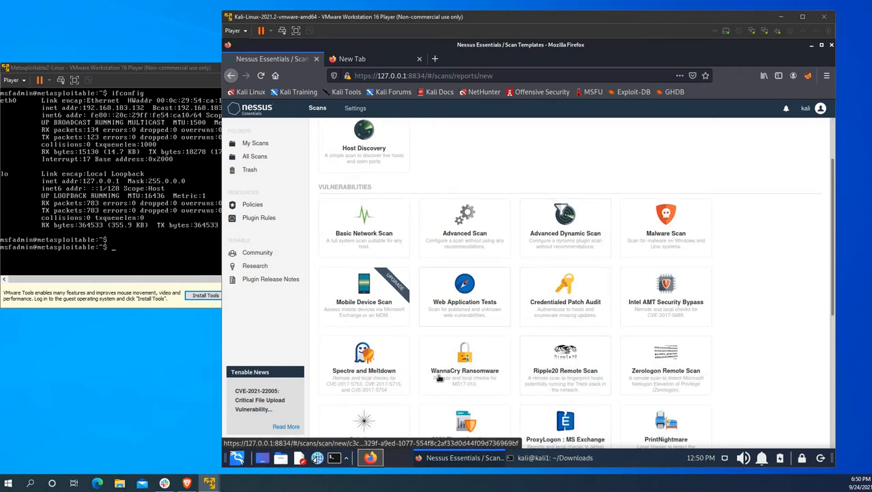
click(373, 228)
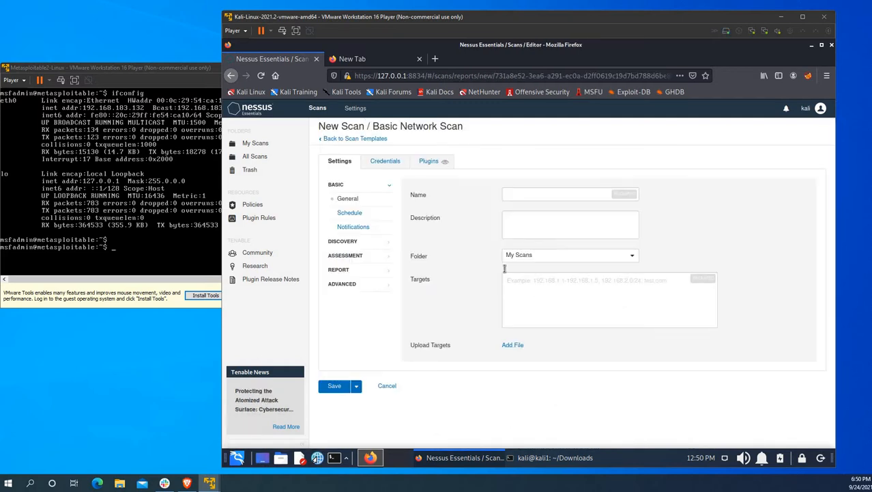
- Name the new scan Youtube and enter the description "scanning metasploitable"
click(529, 194)
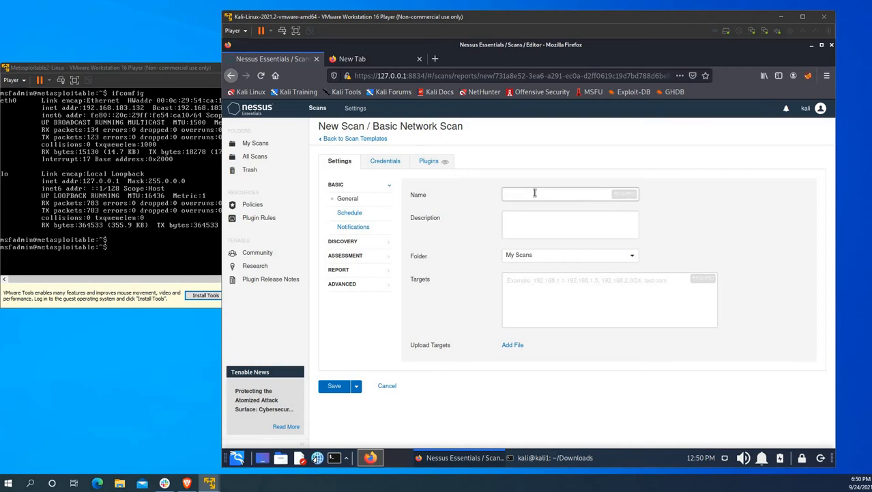
key(BackSpace)
text(T)
key(BackSpace)
text(Youtube)
click(547, 216)
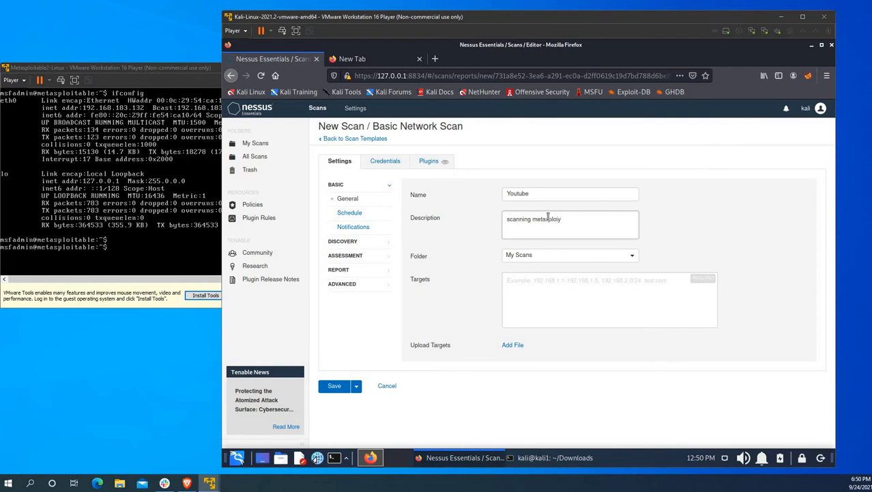
- Set the scan's target to the Metasploitable machine's eth0 address, 192.168.183.132, as listed in its ifconfig output
click(539, 297)
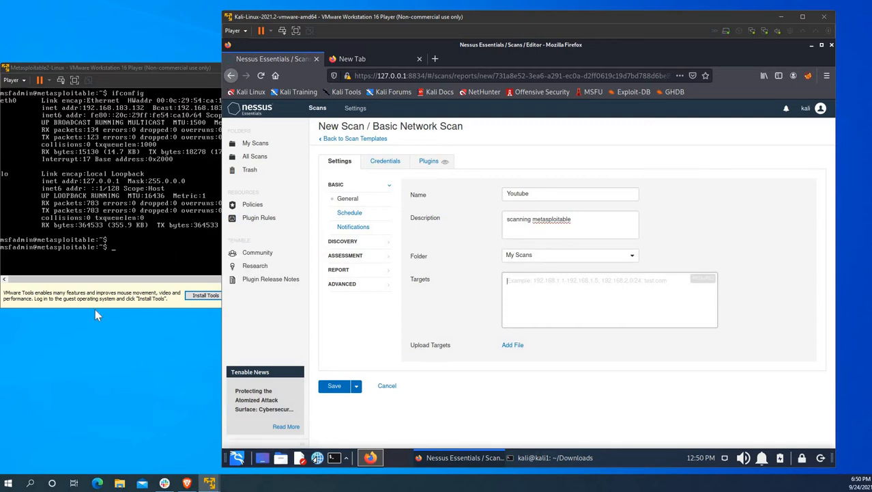
click(136, 233)
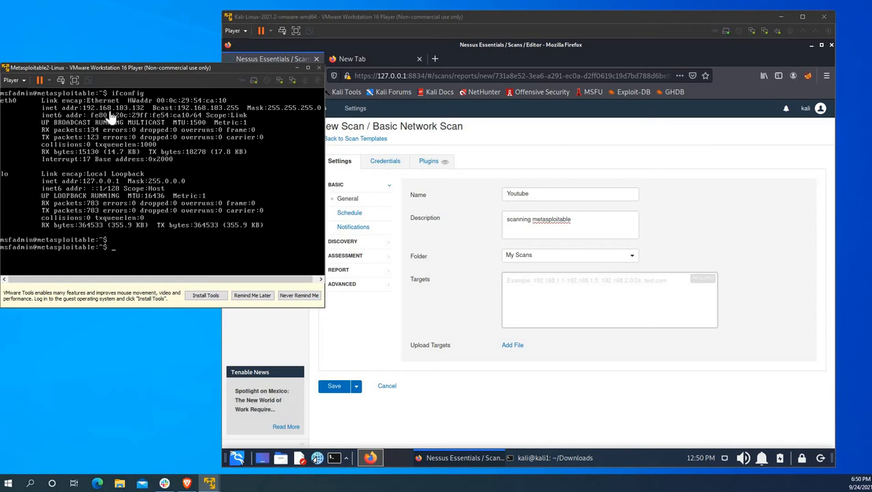
click(521, 292)
text(192.168.183.132)
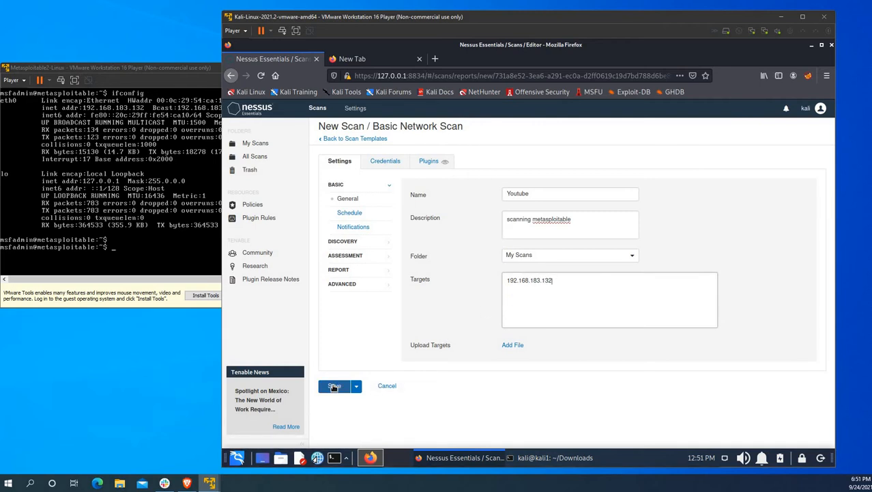
- Save the Youtube scan, open it from My Scans, and launch it
click(334, 388)
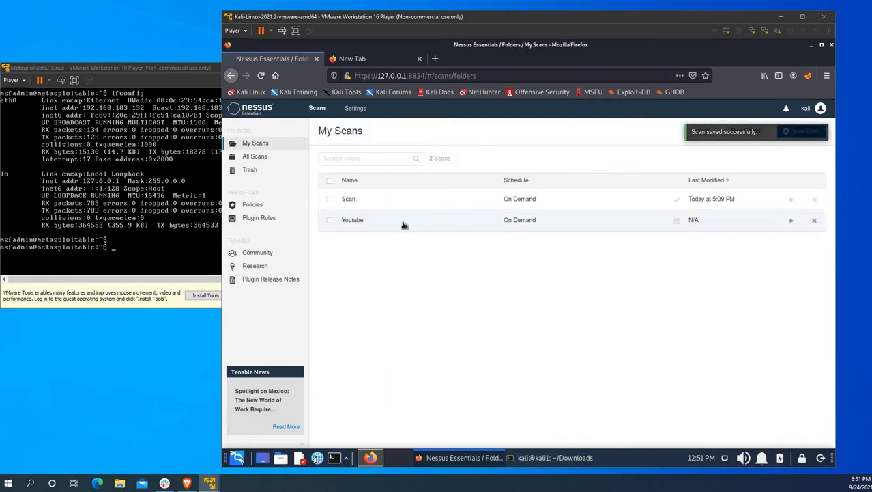
click(382, 225)
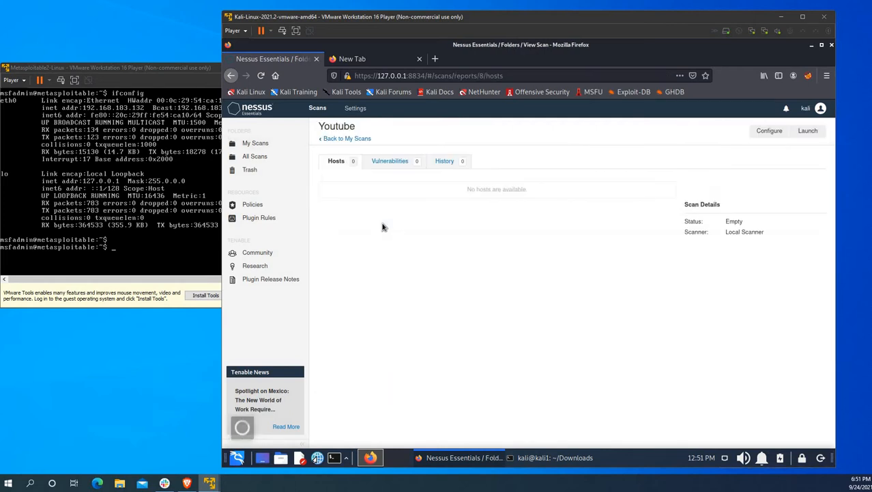
click(803, 133)
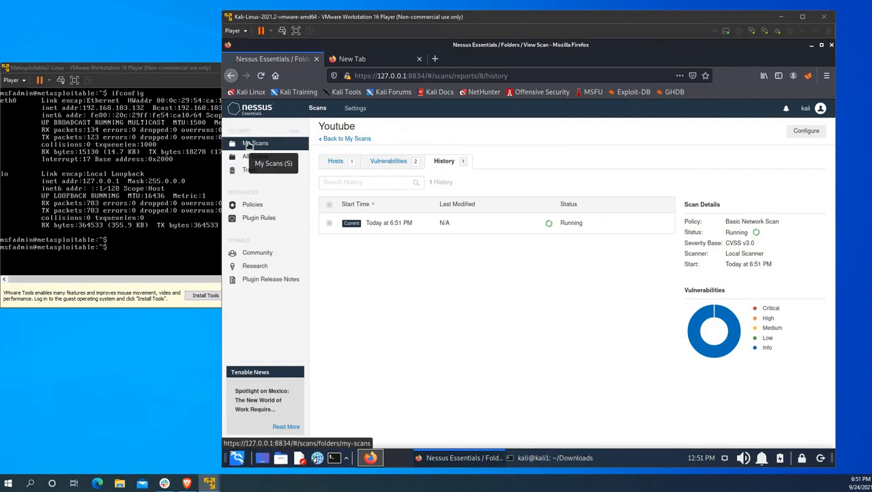
- Open the completed scan named Scan from My Scans and examine its vulnerability list and severity chart
click(250, 144)
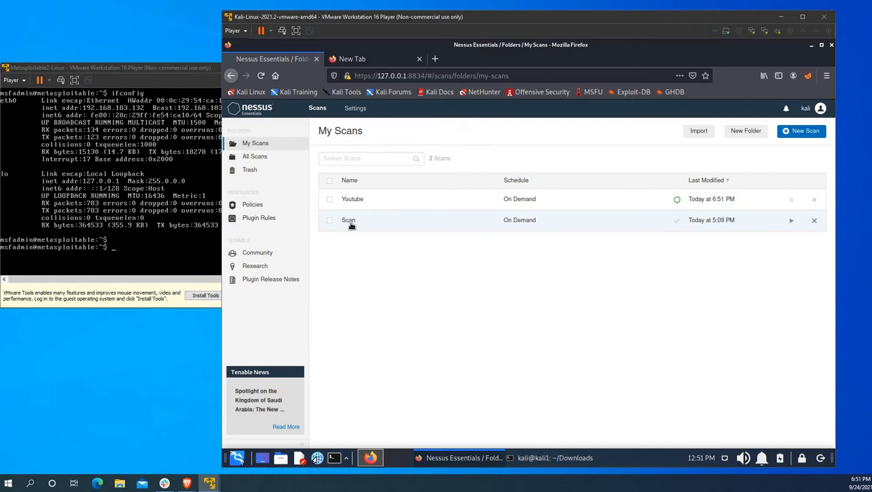
click(351, 226)
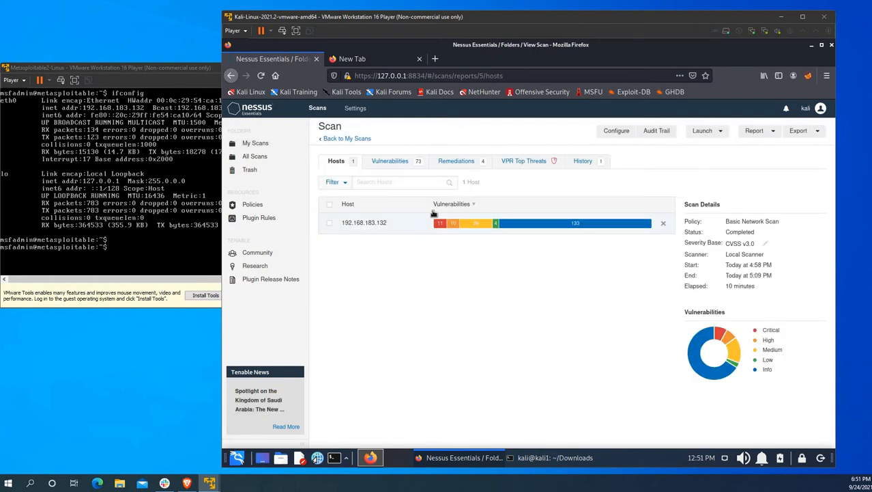
click(389, 163)
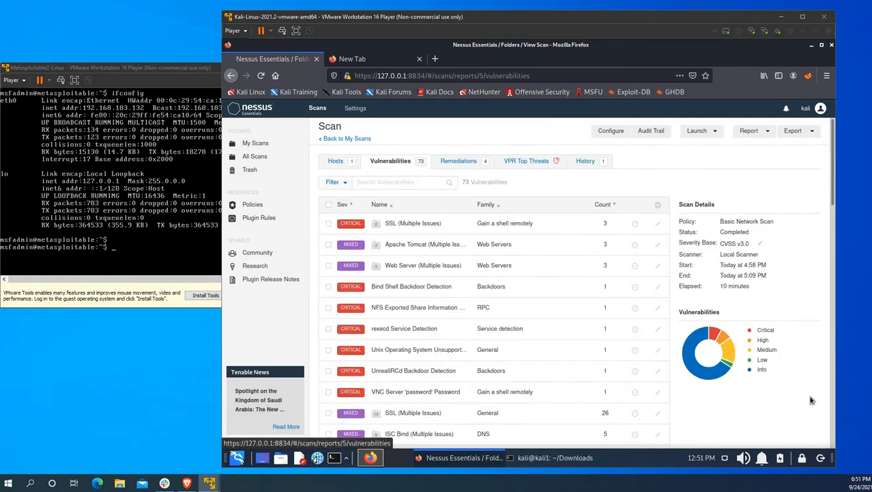
mouse_move(693, 339)
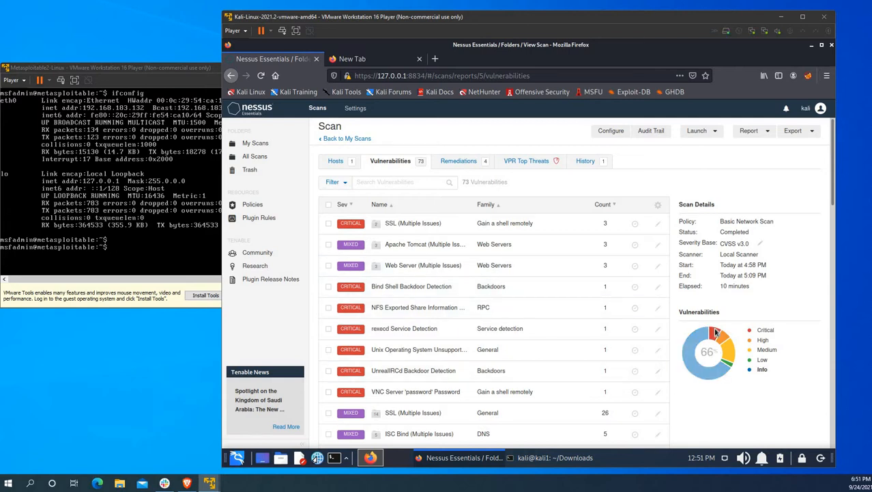
mouse_move(716, 332)
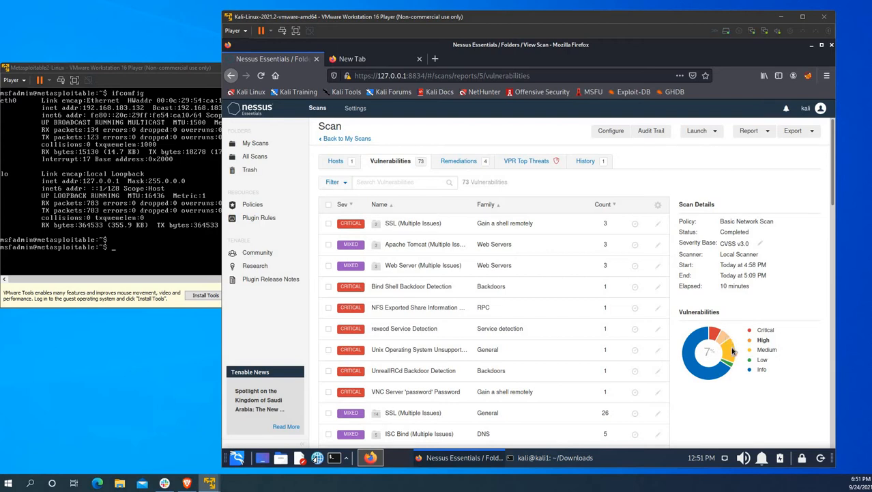
mouse_move(731, 362)
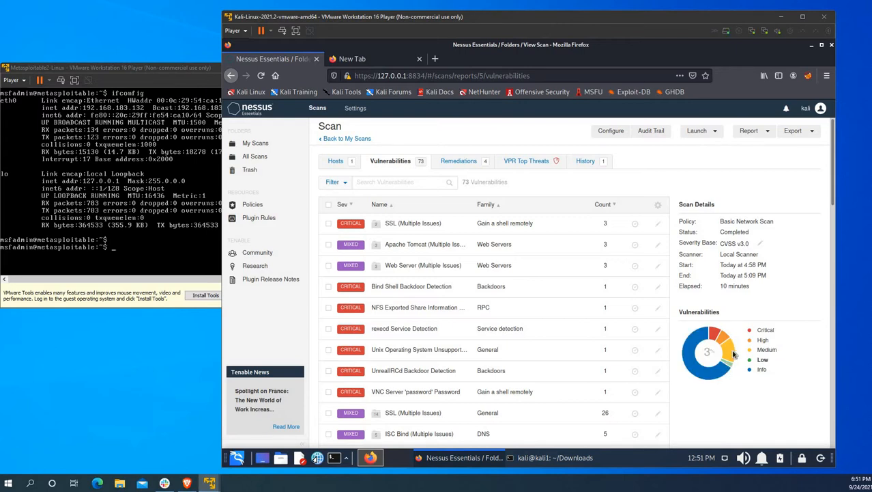
mouse_move(706, 383)
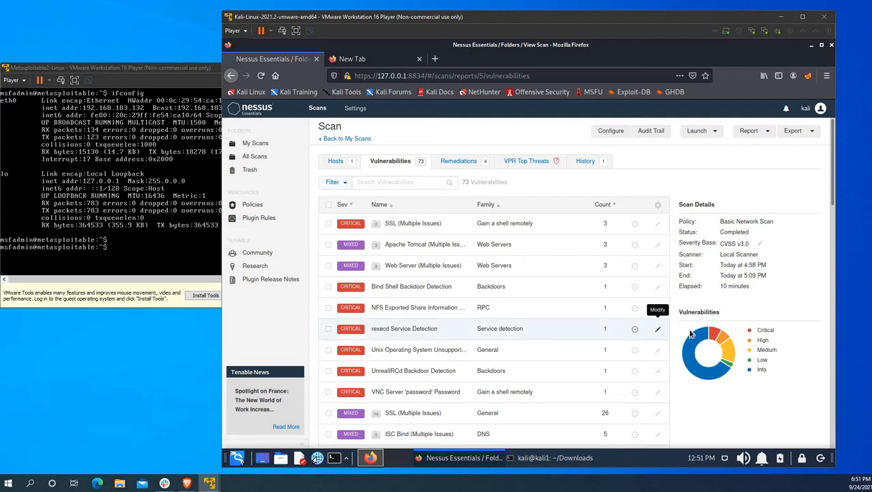
mouse_move(749, 348)
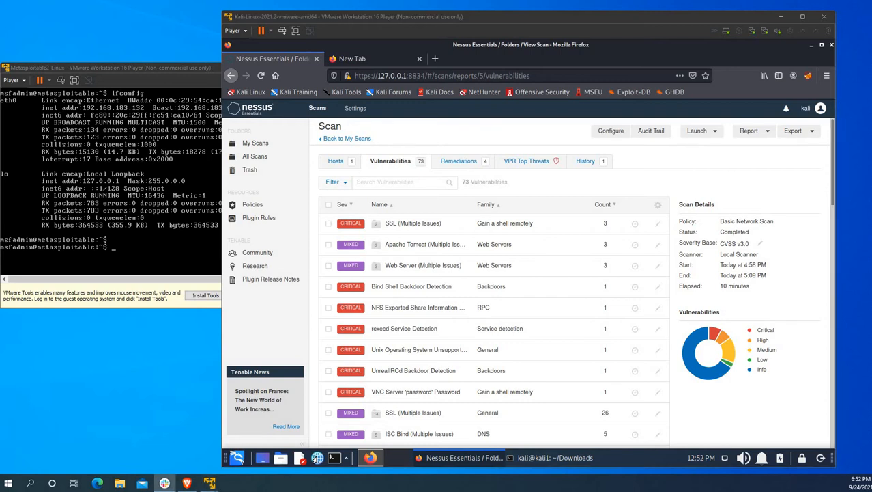
- Load the CVSS v3.1 calculator at chandanbn.github.io/cvss/ in the empty browser tab, and return to the scan's vulnerability list
click(410, 60)
text(ne)
double_click(394, 75)
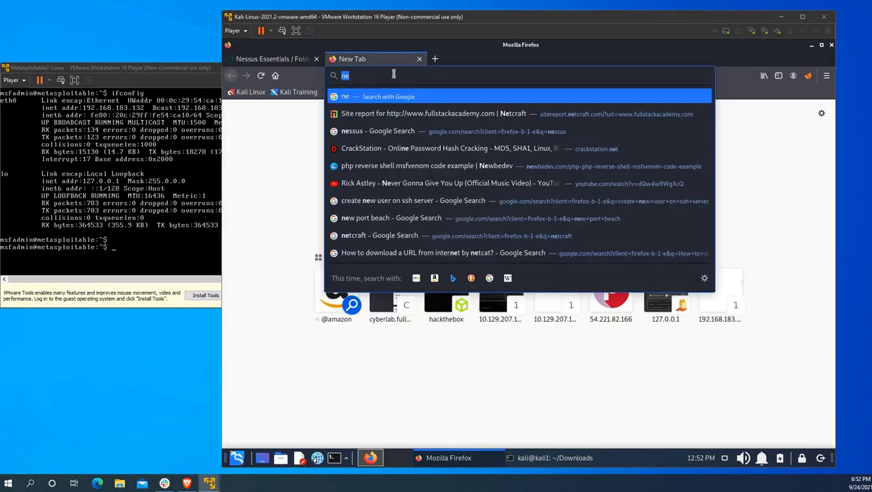
key(BackSpace)
right_click(395, 75)
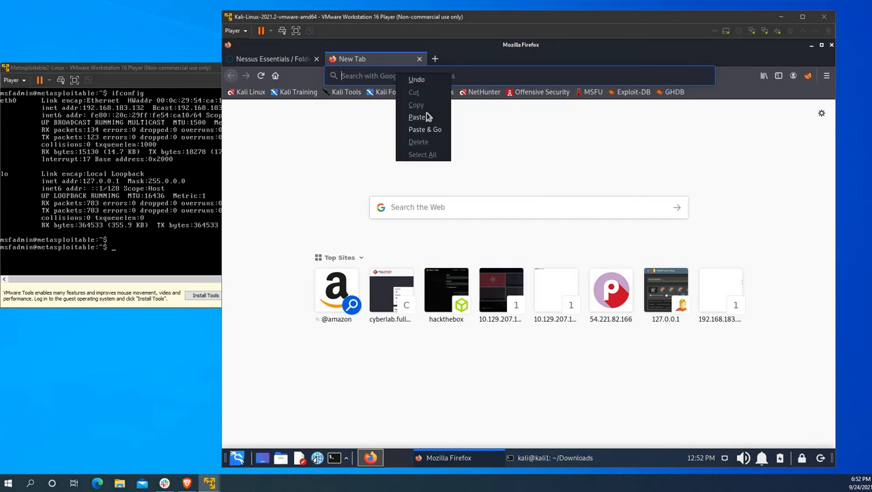
click(410, 116)
key(Return)
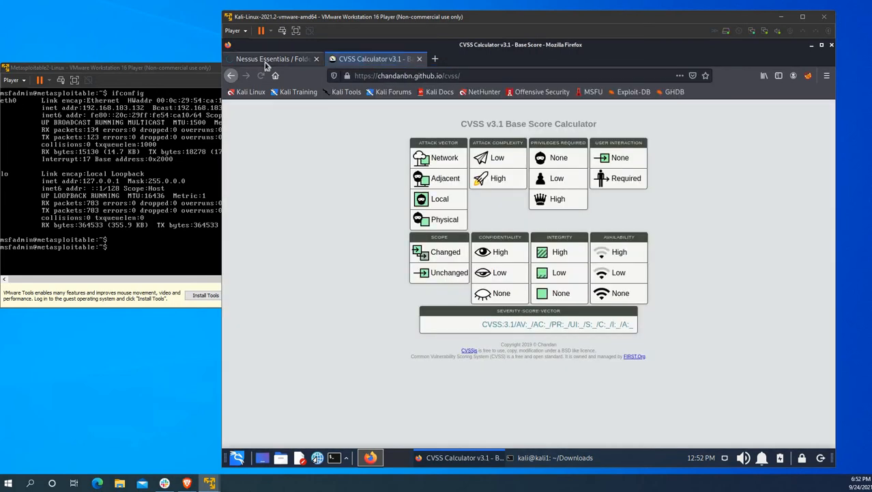
click(264, 59)
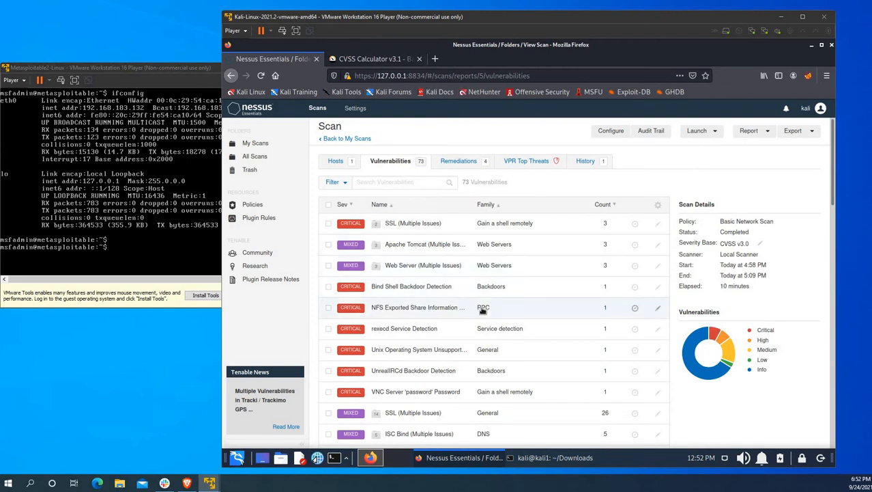
- Examine the severities in the scan's vulnerability list, and return to the CVSS v3.1 calculator to view its Attack Vector metric
scroll(482, 305, down, 2)
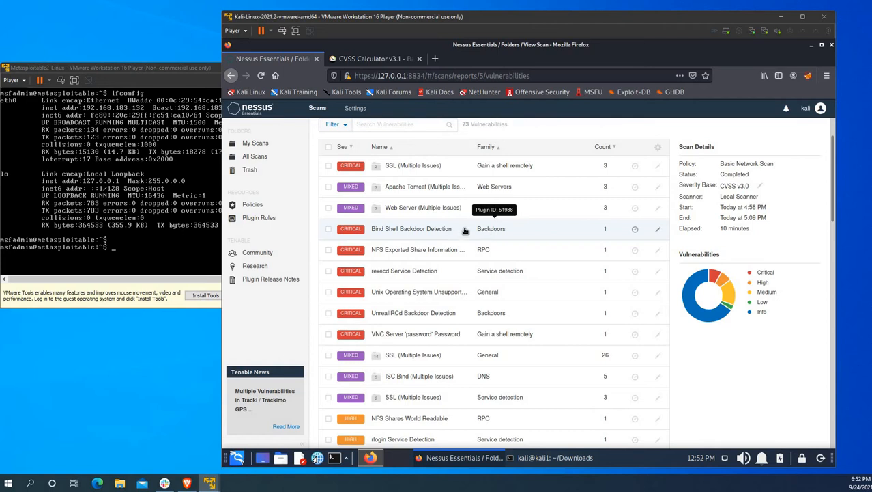
mouse_move(761, 287)
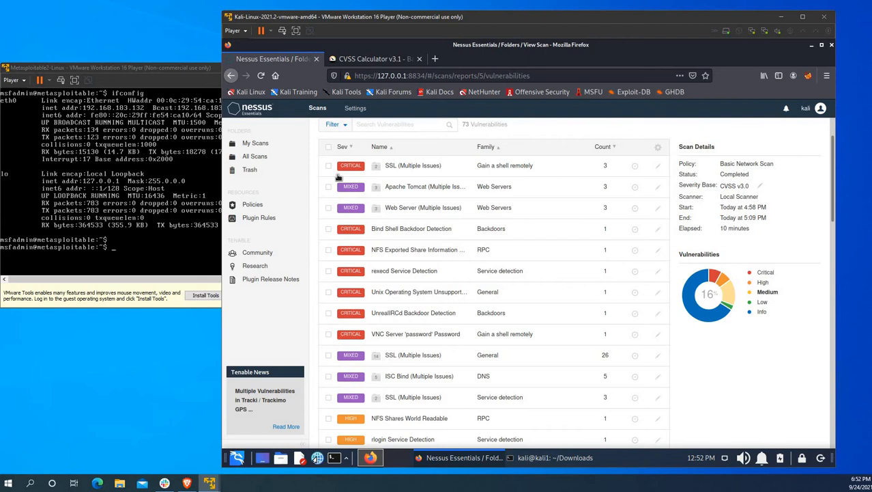
click(358, 62)
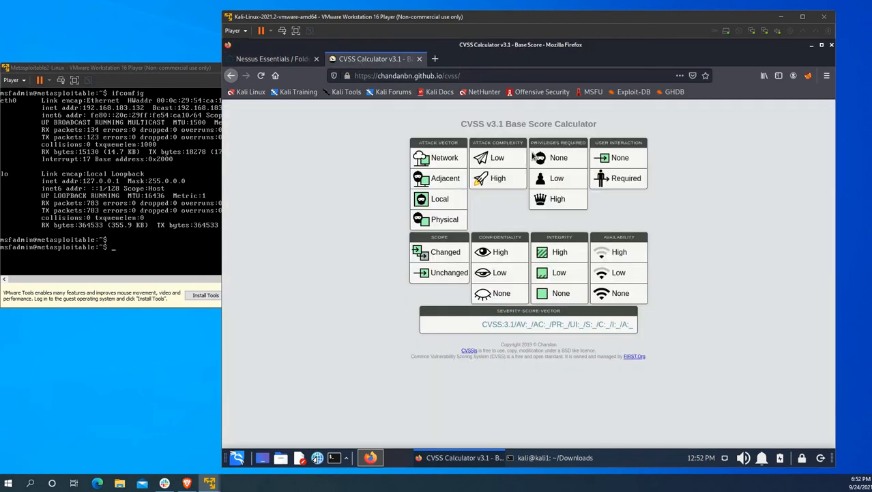
triple_click(486, 123)
click(649, 122)
triple_click(570, 123)
triple_click(558, 122)
click(558, 121)
mouse_move(439, 158)
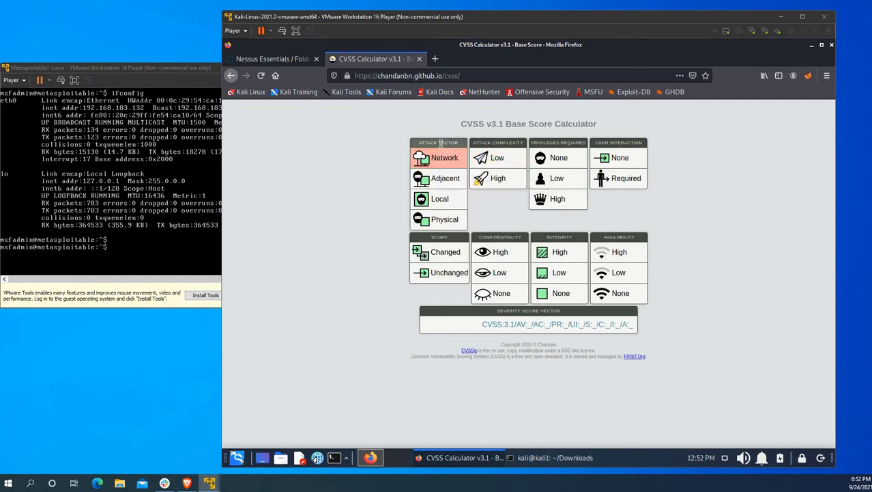
drag(440, 145, 411, 144)
click(476, 145)
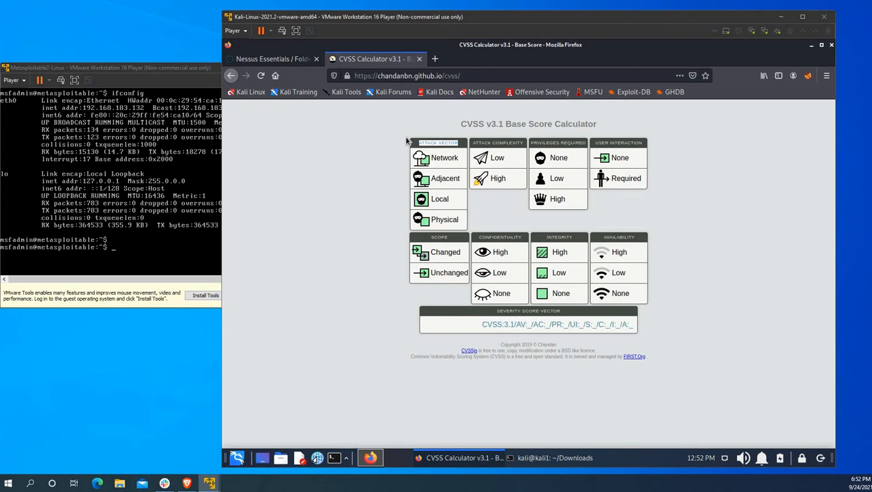
- Try each Attack Vector option from Network through Adjacent, Local and Physical, and set Attack Vector back to Network
click(436, 157)
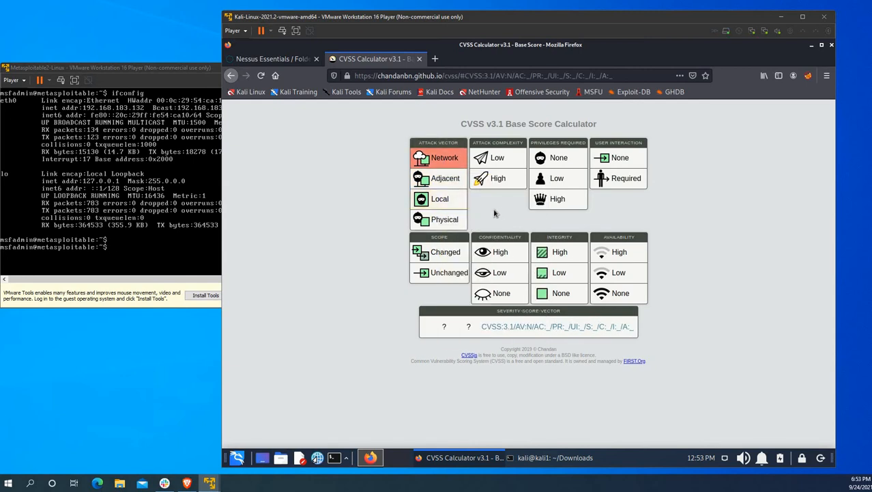
click(447, 177)
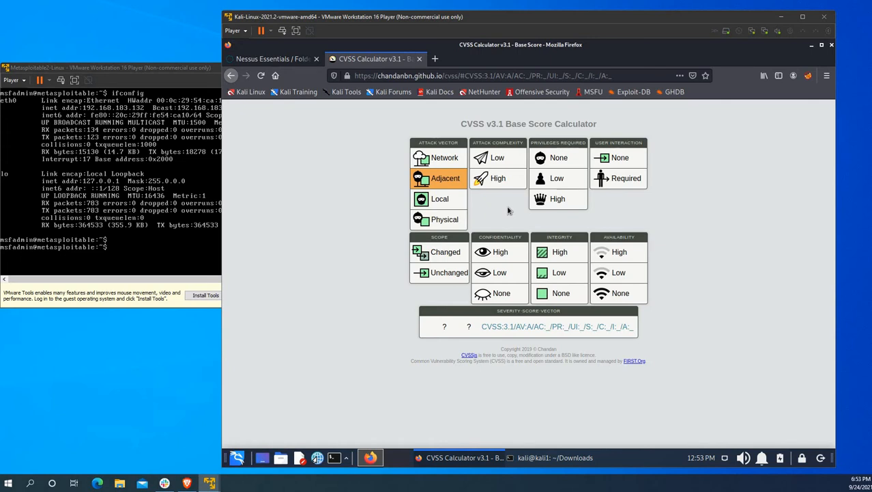
mouse_move(424, 207)
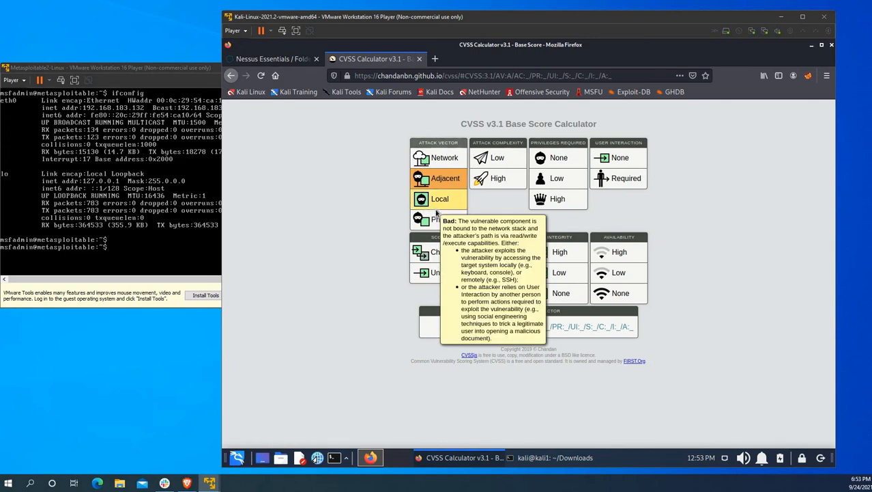
click(437, 199)
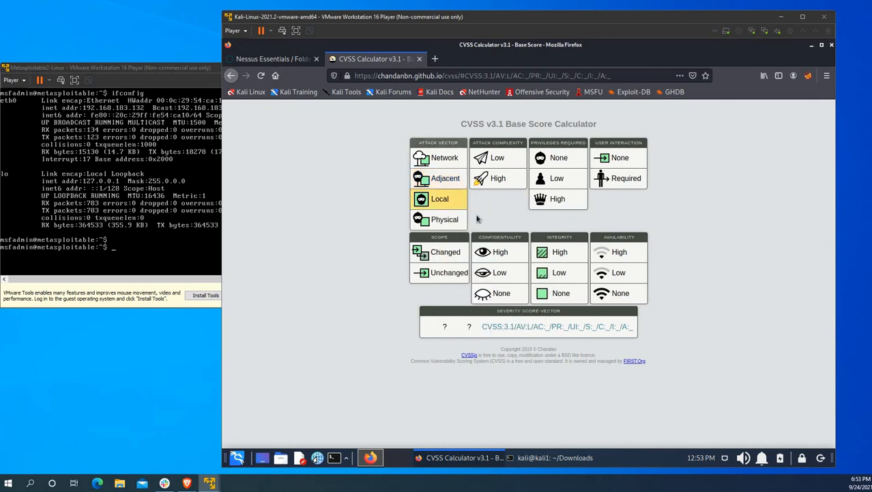
click(437, 220)
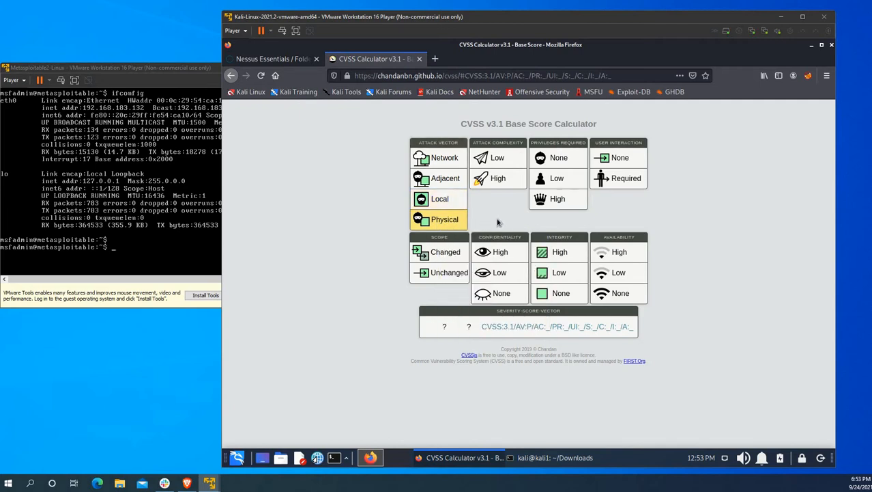
click(451, 158)
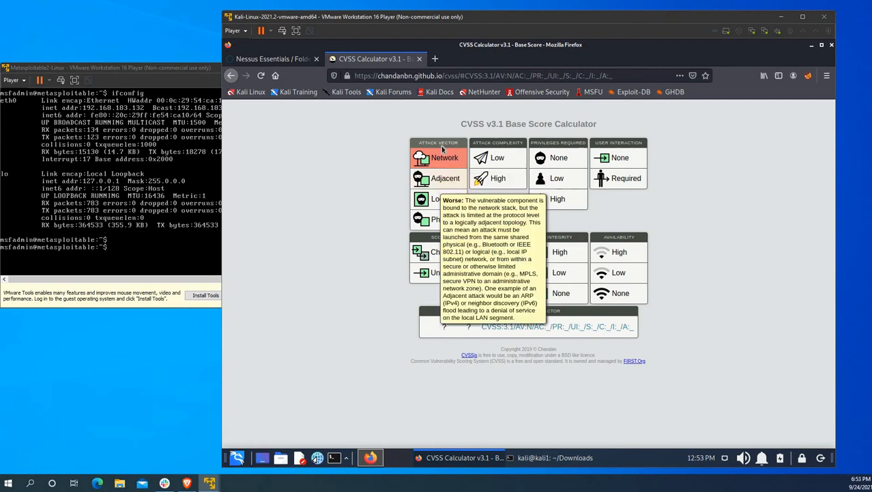
- Set the Attack Complexity metric to Low in the CVSS calculator
click(501, 157)
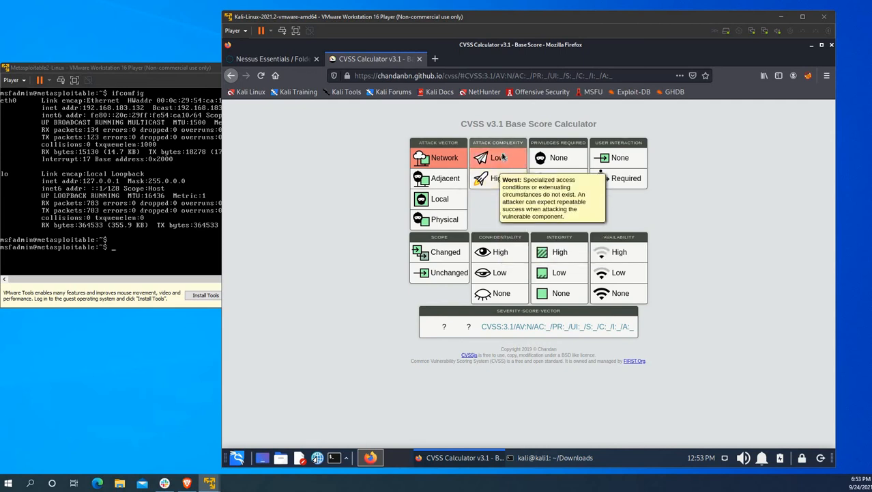
triple_click(500, 144)
click(500, 144)
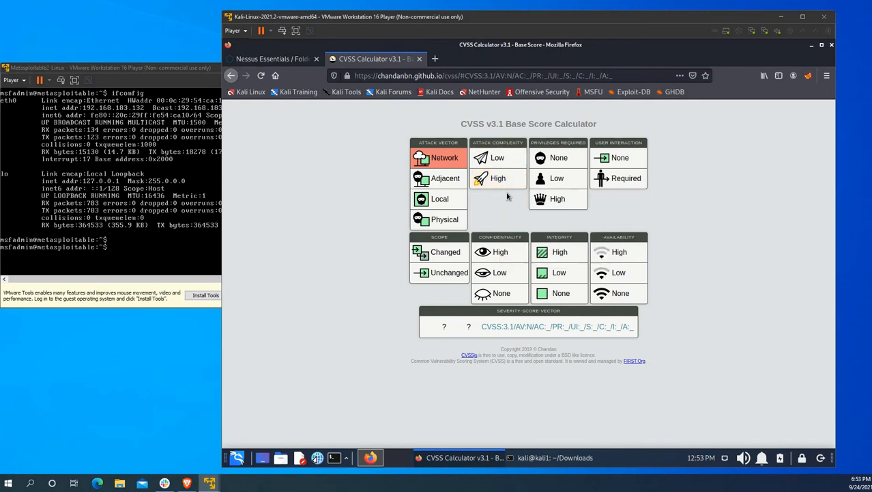
click(498, 158)
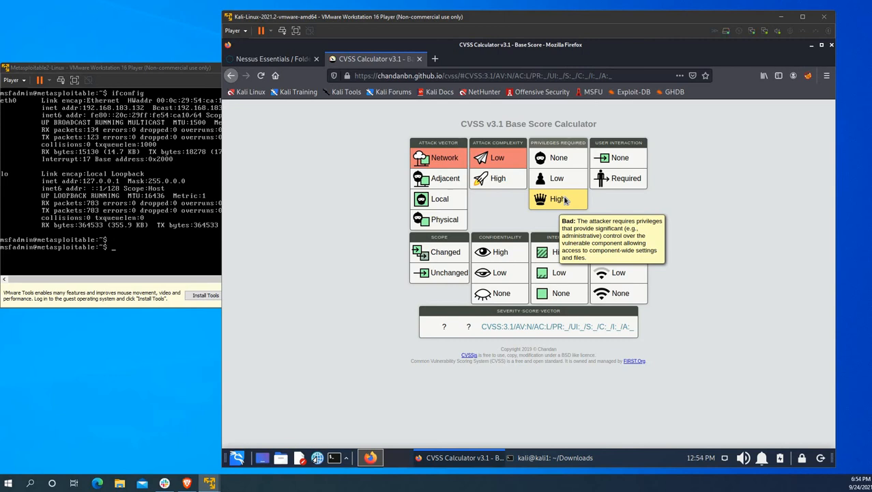
- Set both User Interaction and Privileges Required to None in the CVSS calculator
click(624, 157)
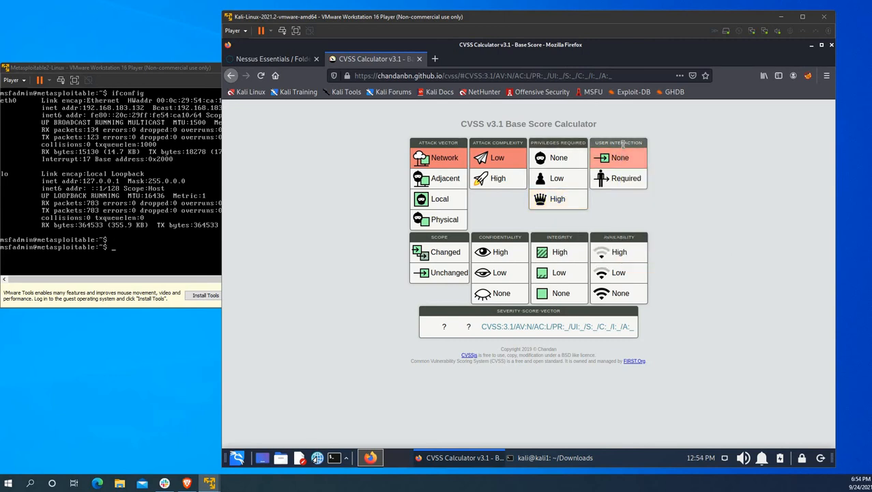
double_click(625, 143)
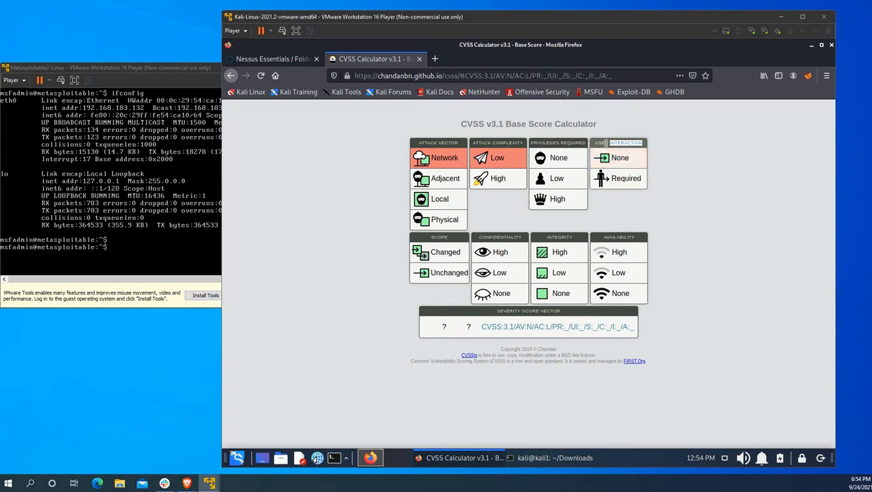
drag(596, 143, 618, 159)
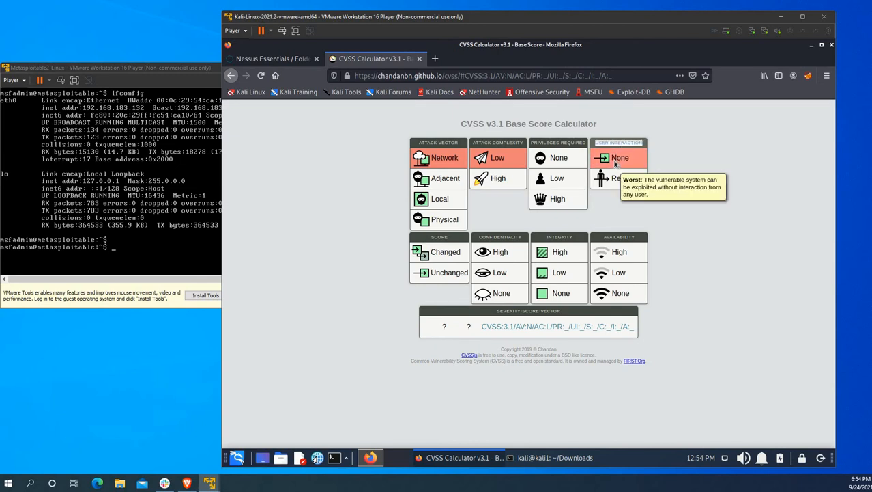
click(617, 159)
click(556, 158)
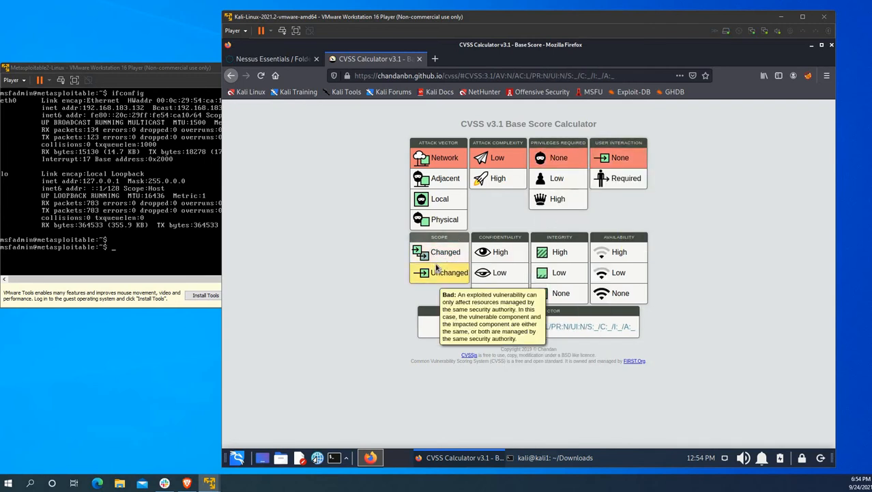
- Set Scope to Changed and Availability to High in the CVSS calculator
click(438, 265)
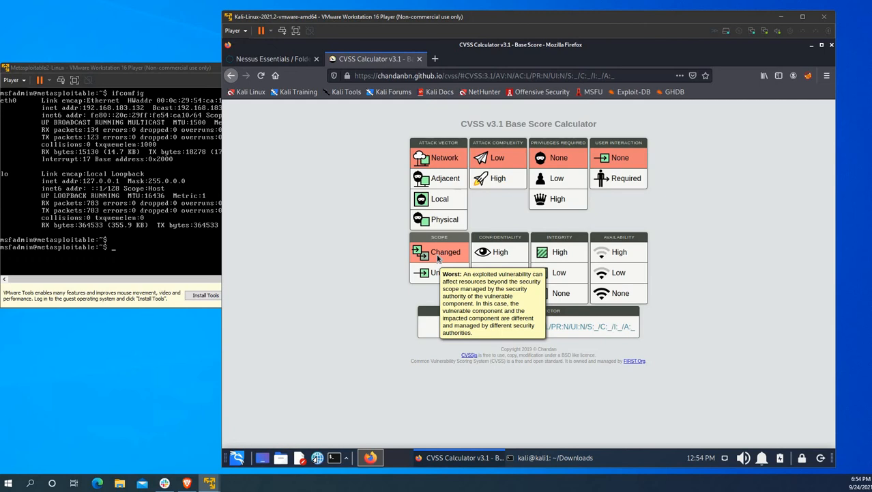
click(439, 257)
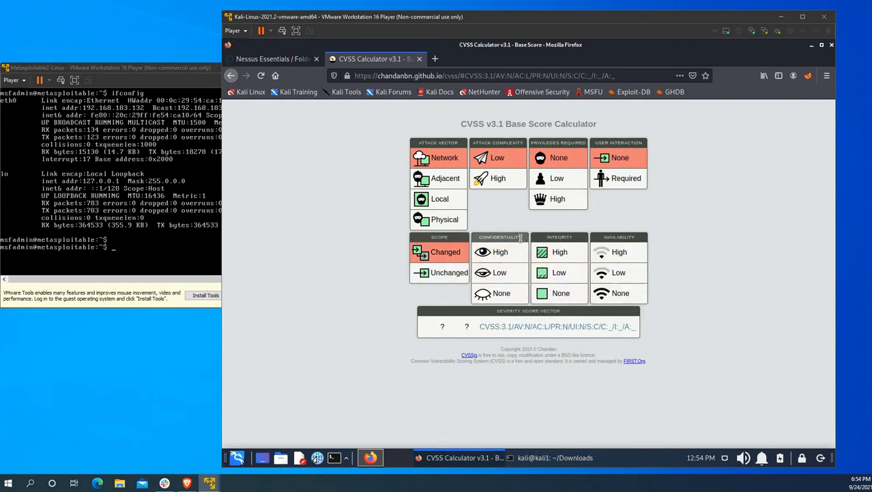
drag(521, 237, 485, 237)
click(476, 240)
drag(647, 235, 497, 237)
double_click(497, 237)
double_click(568, 237)
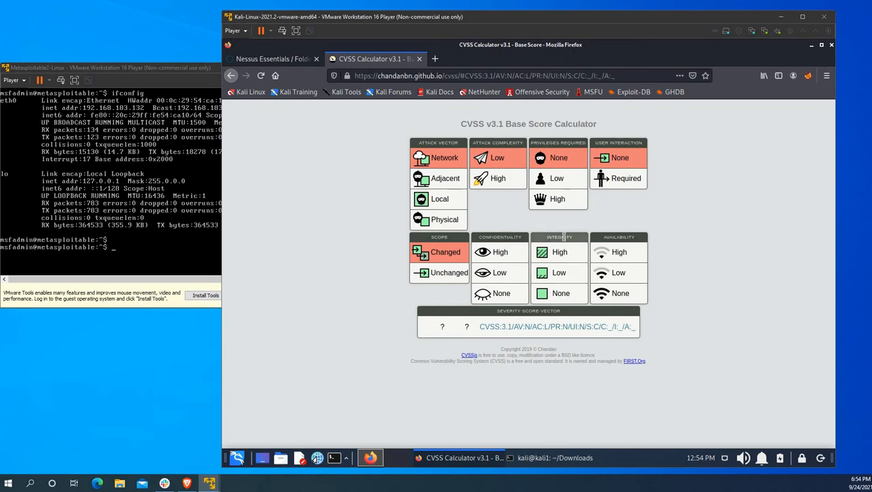
double_click(621, 238)
click(510, 238)
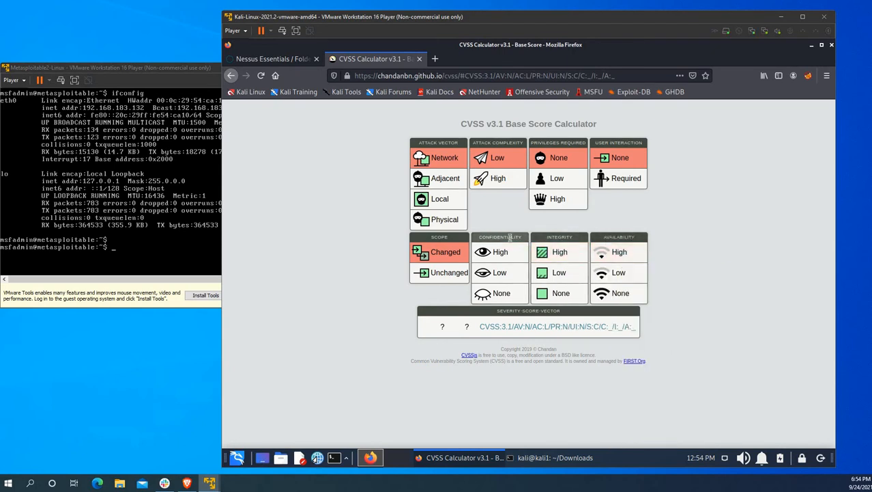
double_click(510, 237)
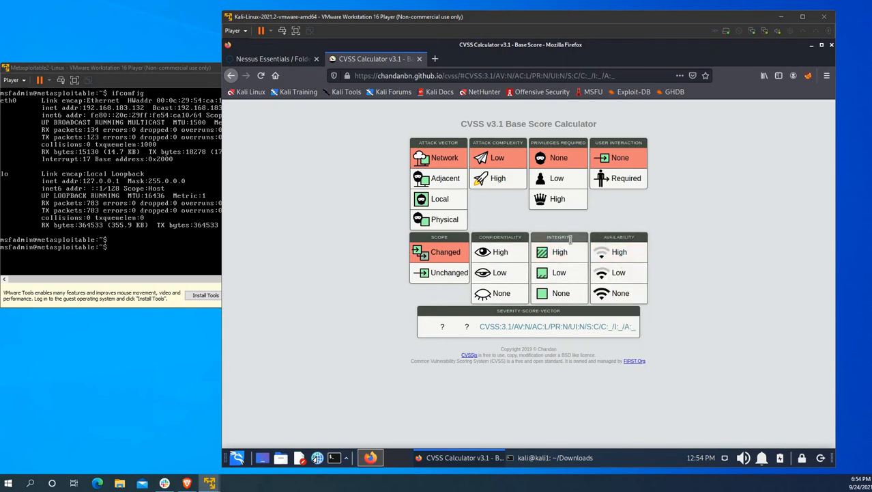
double_click(570, 237)
click(623, 251)
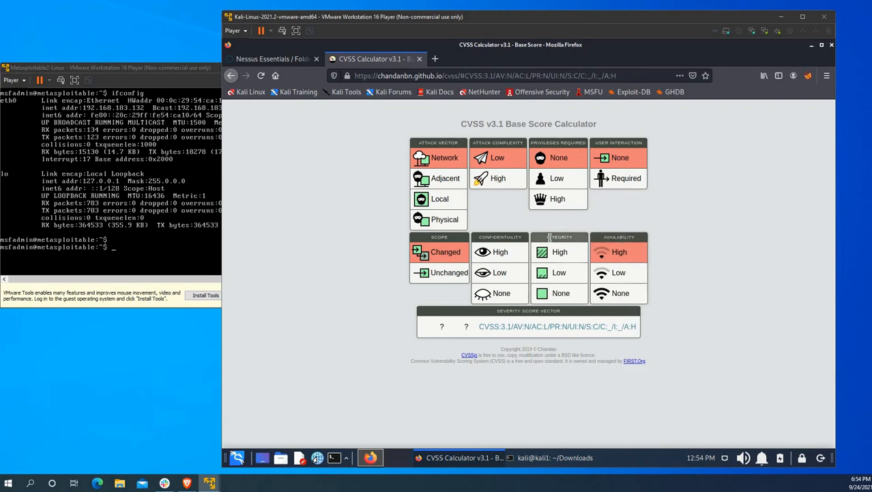
- Set the Confidentiality and Integrity metrics to High to complete the CVSS base score
double_click(518, 237)
click(566, 236)
double_click(621, 237)
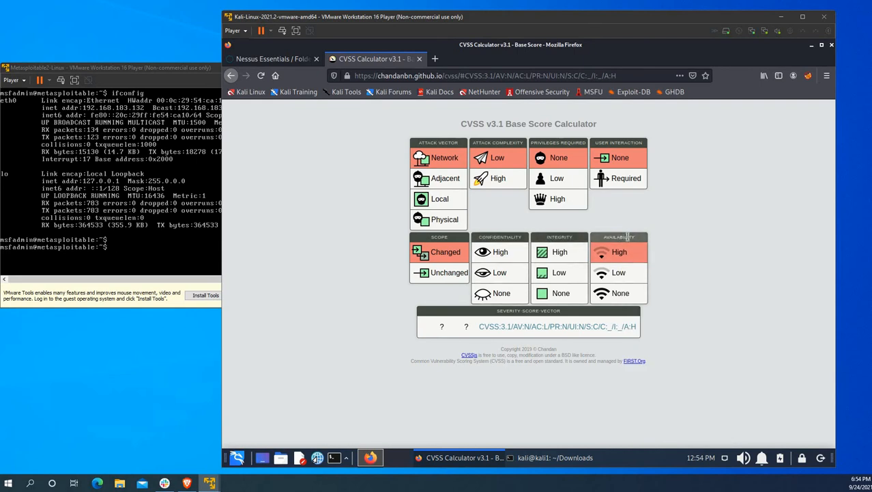
drag(627, 237, 629, 222)
click(622, 236)
double_click(503, 236)
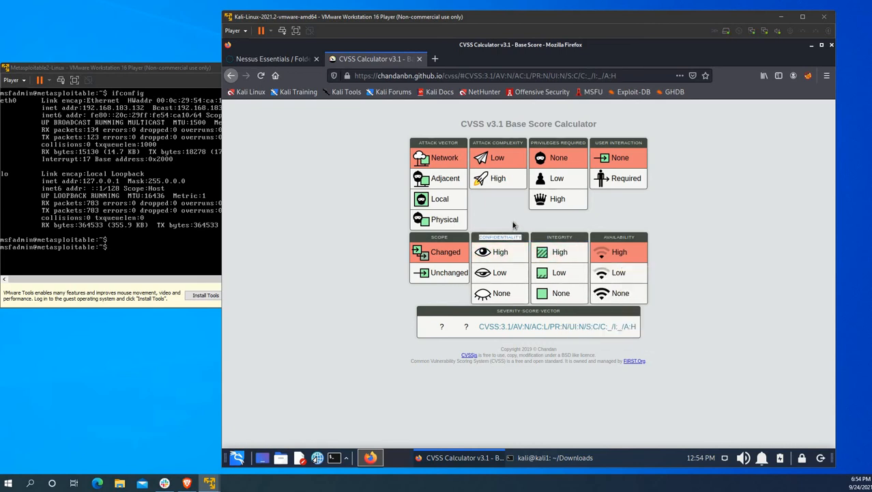
mouse_move(508, 246)
click(513, 236)
mouse_move(506, 256)
double_click(505, 236)
click(501, 235)
click(500, 252)
click(560, 252)
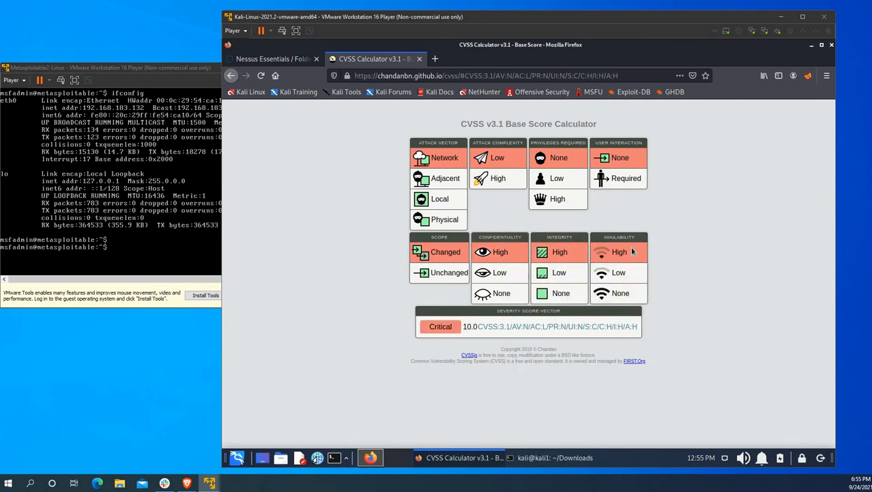
- Switch Availability to None to compare the severity score, and set it back to High
click(617, 293)
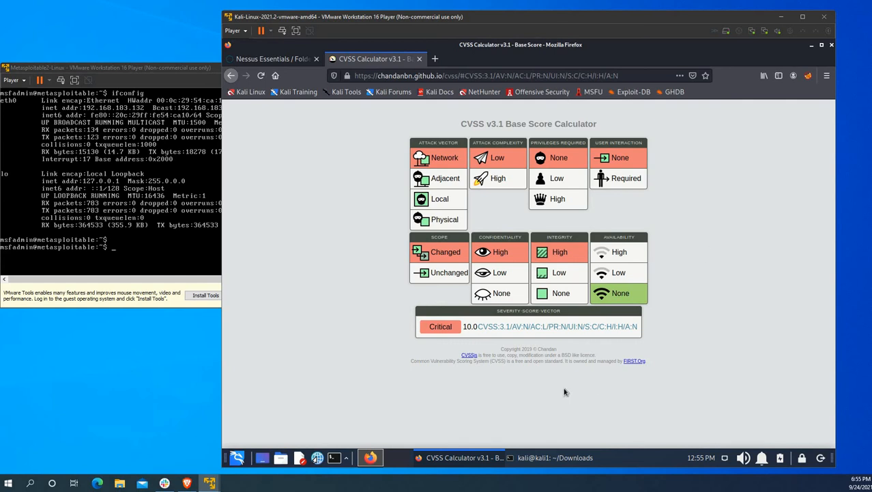
mouse_move(574, 253)
click(633, 253)
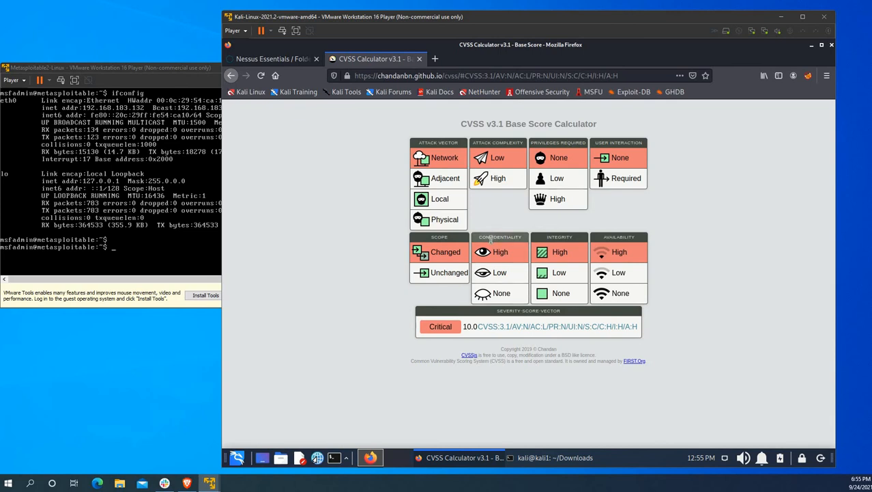
- Examine the Integrity, Availability and Attack Vector metrics together with the severity rating and score of the CVSS vector
double_click(568, 236)
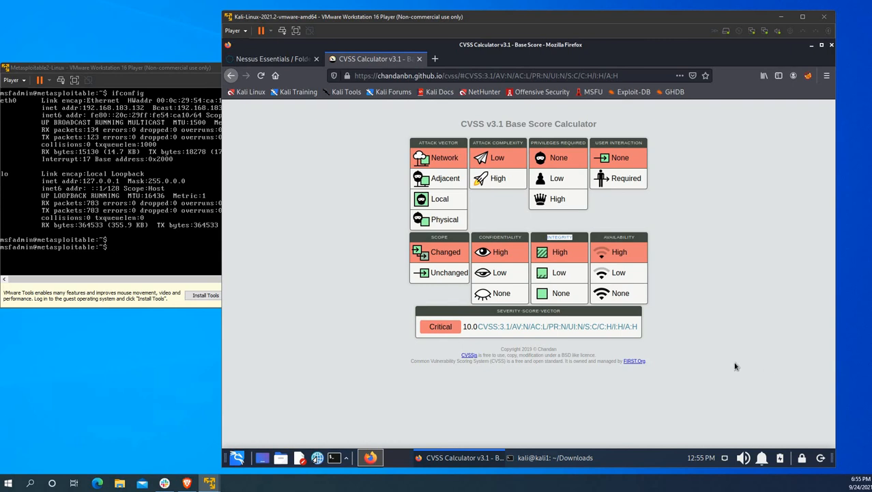
double_click(632, 236)
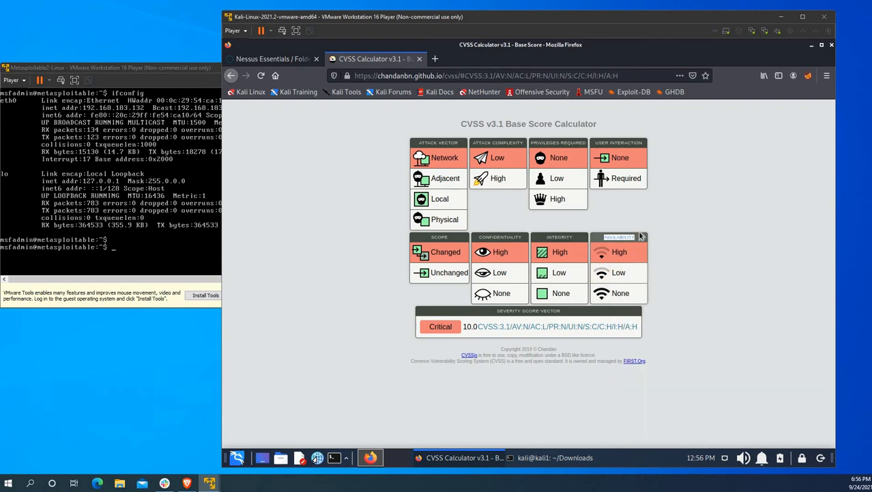
click(676, 225)
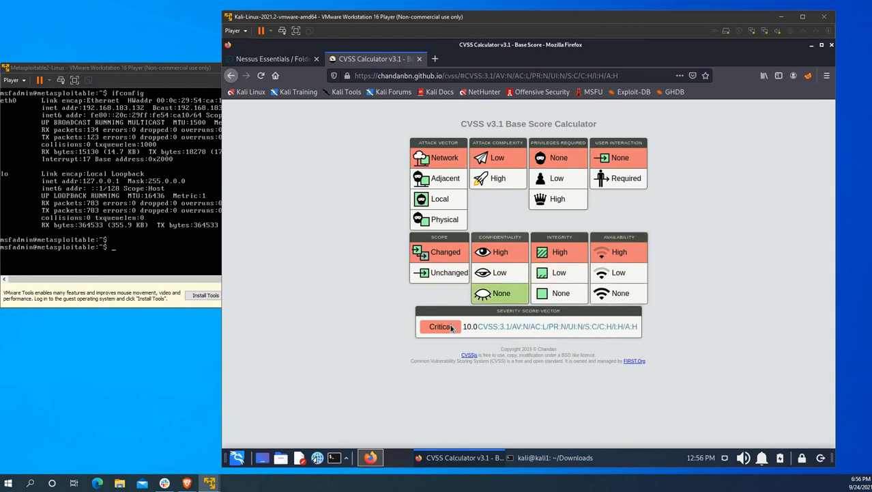
mouse_move(447, 331)
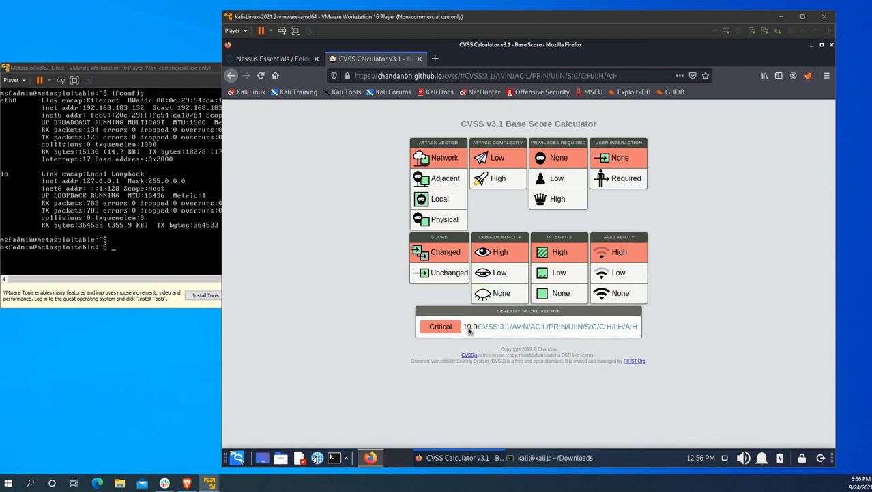
click(471, 328)
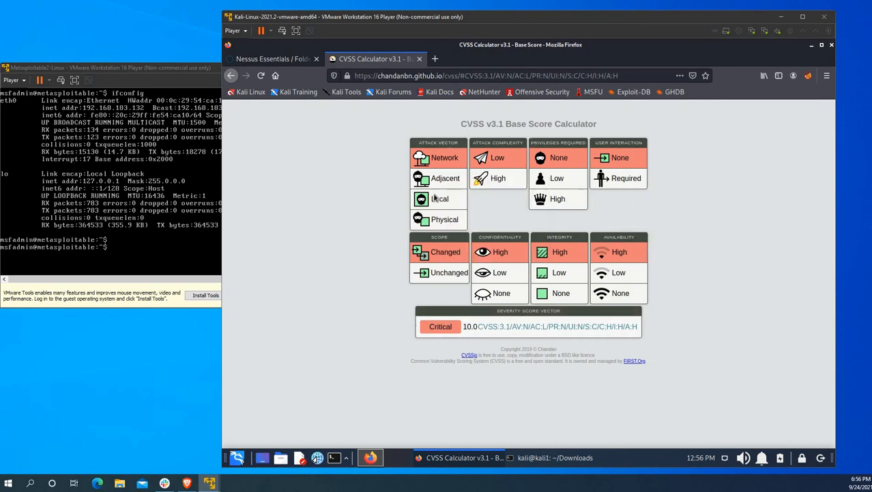
triple_click(445, 144)
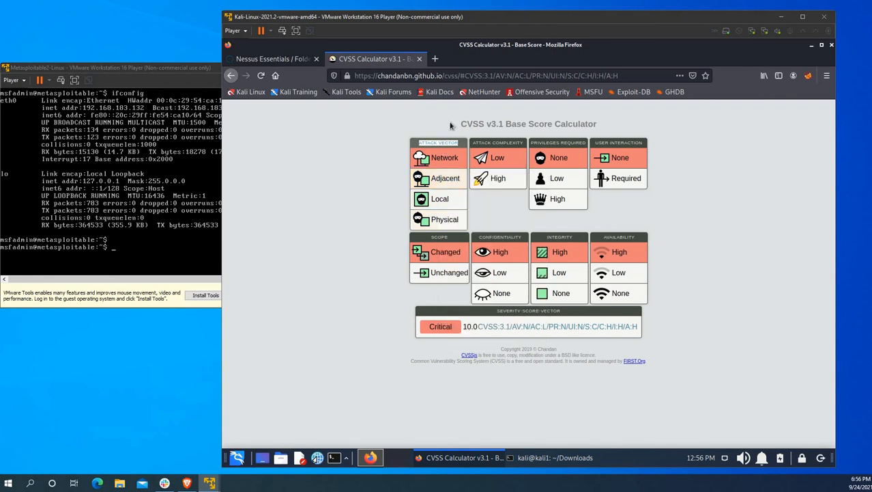
- Compare the severity score with Attack Vector set to Physical, restore it to Network, and likewise try Availability None before restoring High
click(450, 141)
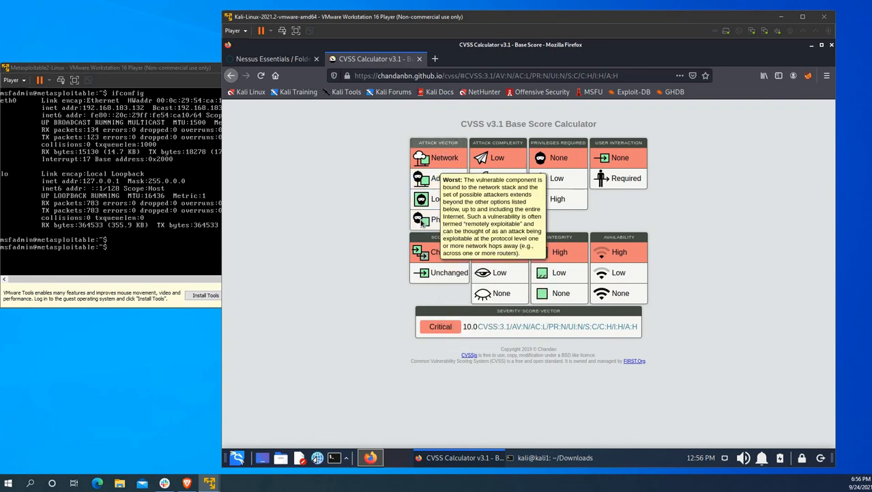
click(442, 219)
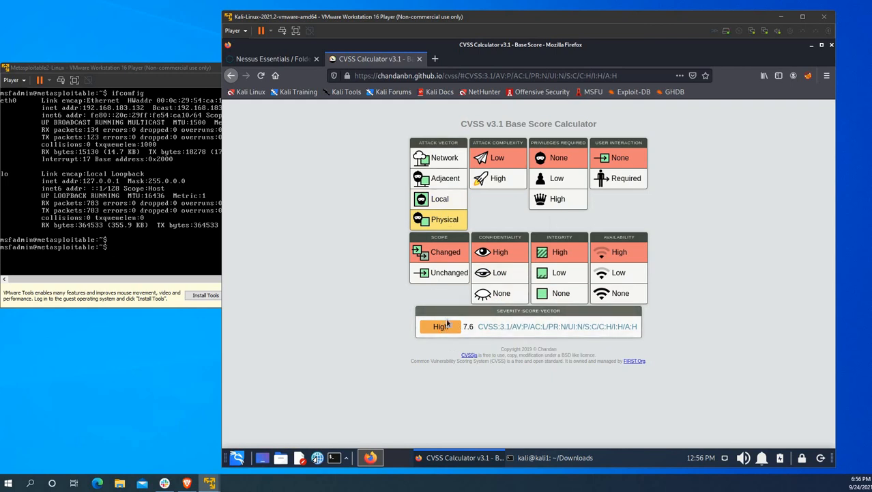
click(468, 198)
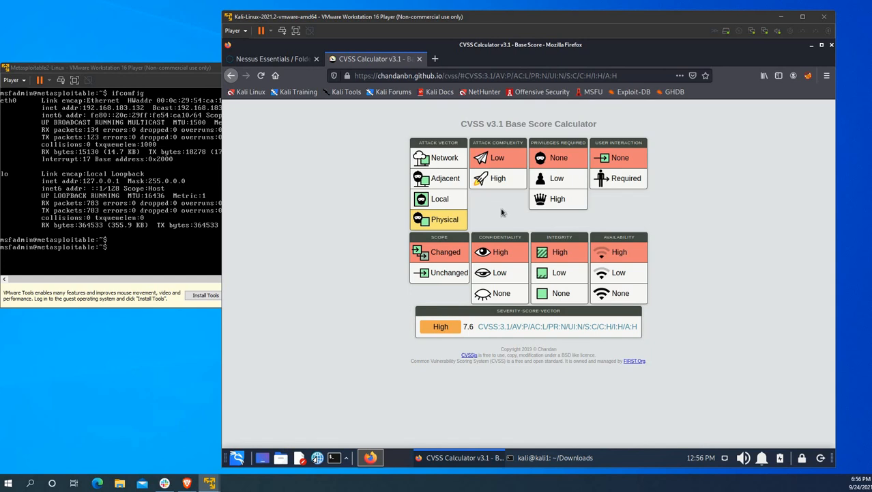
click(430, 160)
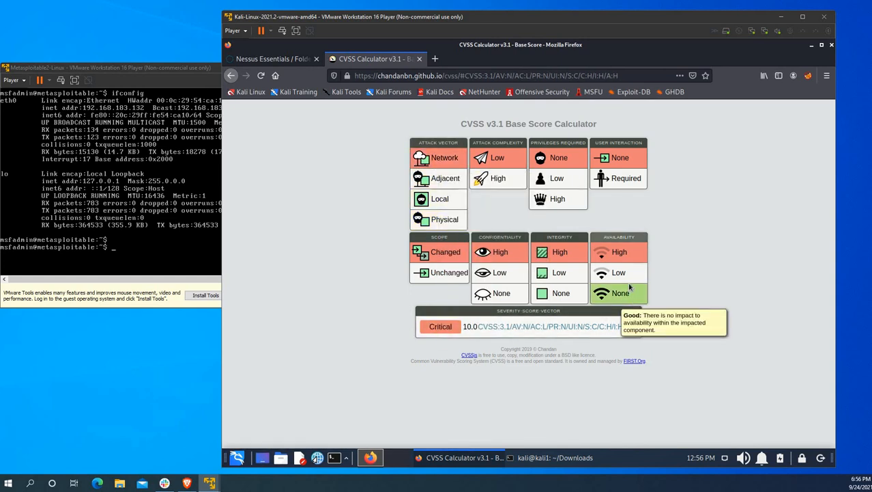
click(619, 295)
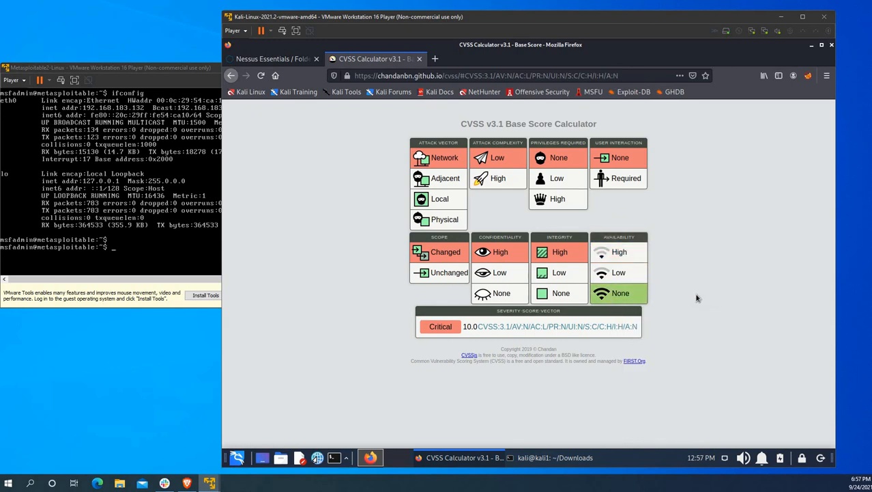
click(600, 254)
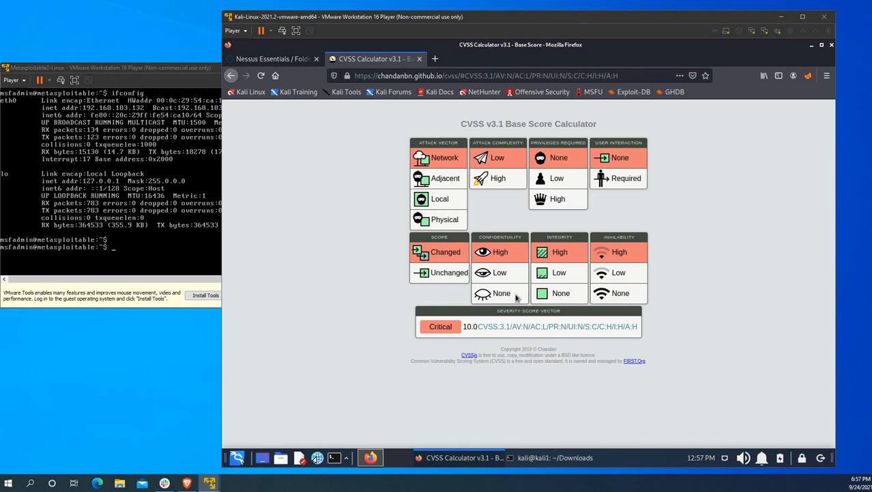
- Return to the Nessus scan results and view the start of the vulnerabilities list
click(270, 58)
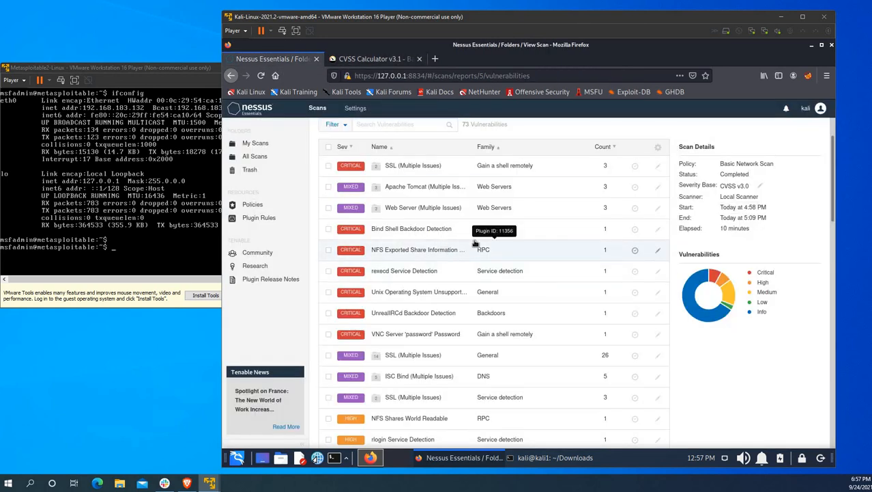
scroll(476, 243, up, 2)
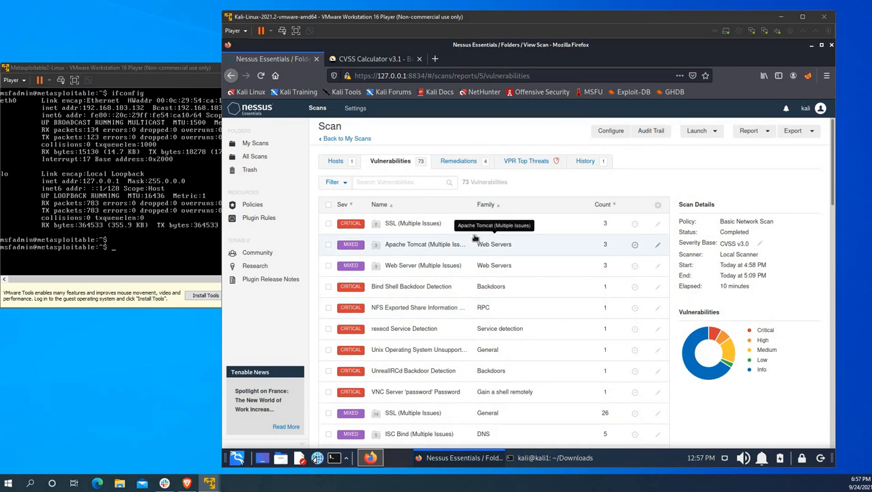